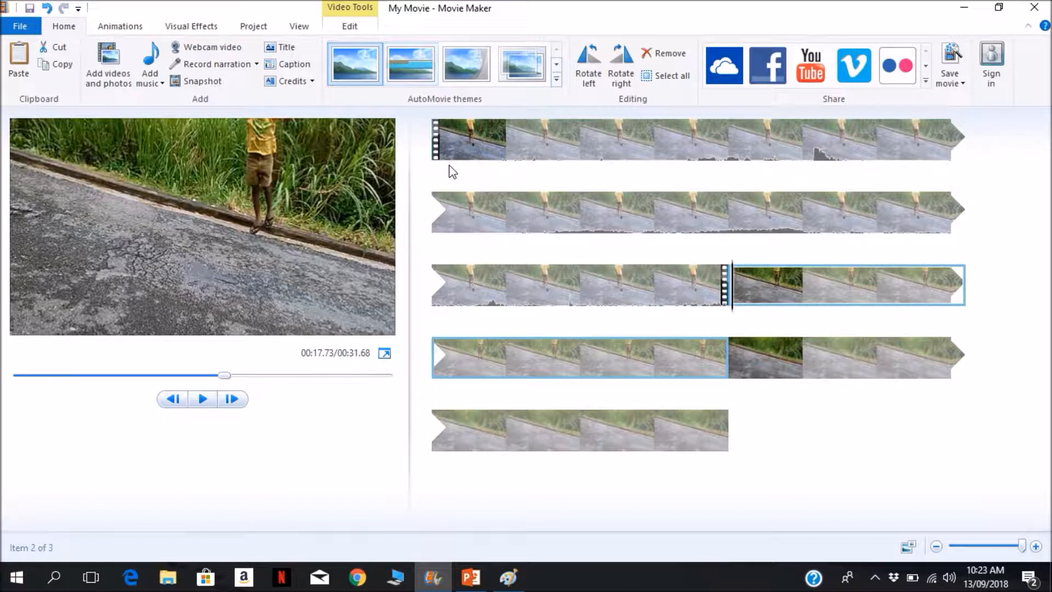
# Preview the jump in the first clip and view the opening frames of the second and third clips.
pyautogui.click(483, 156)
pyautogui.click(596, 212)
pyautogui.press('space')
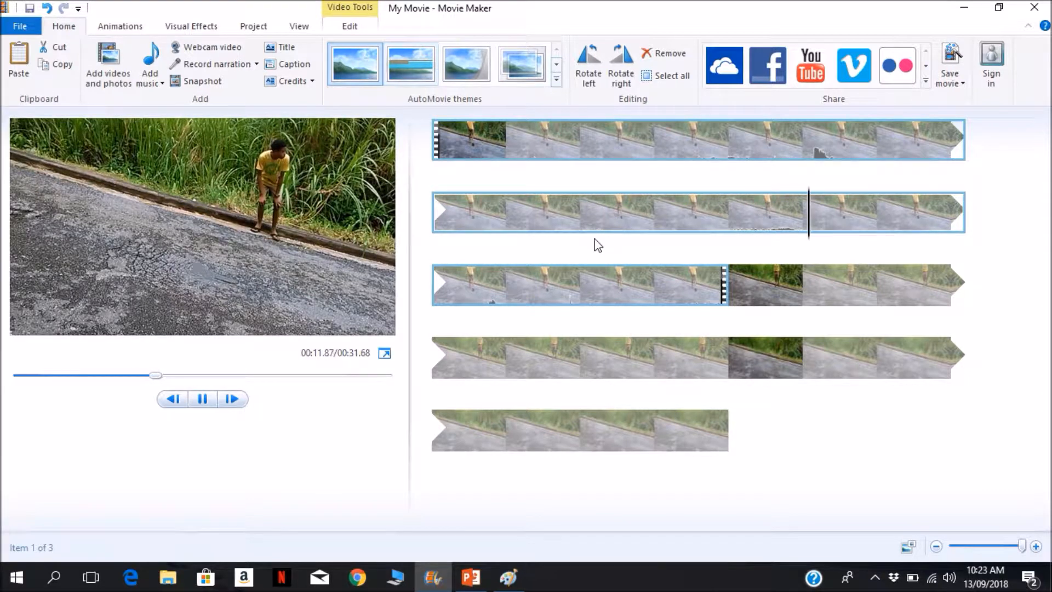
pyautogui.click(557, 218)
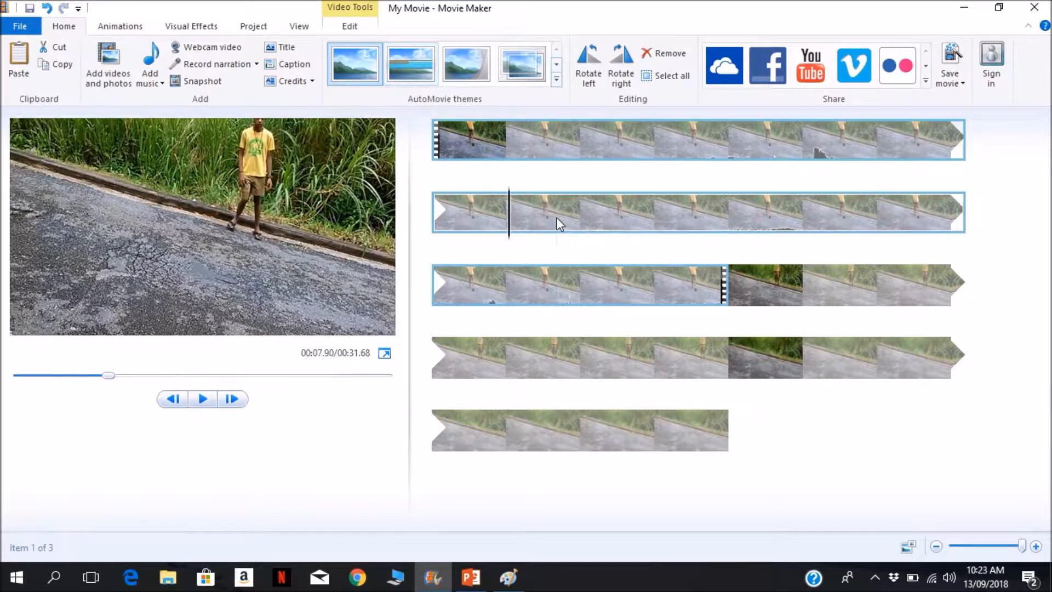
pyautogui.click(696, 216)
pyautogui.press('space')
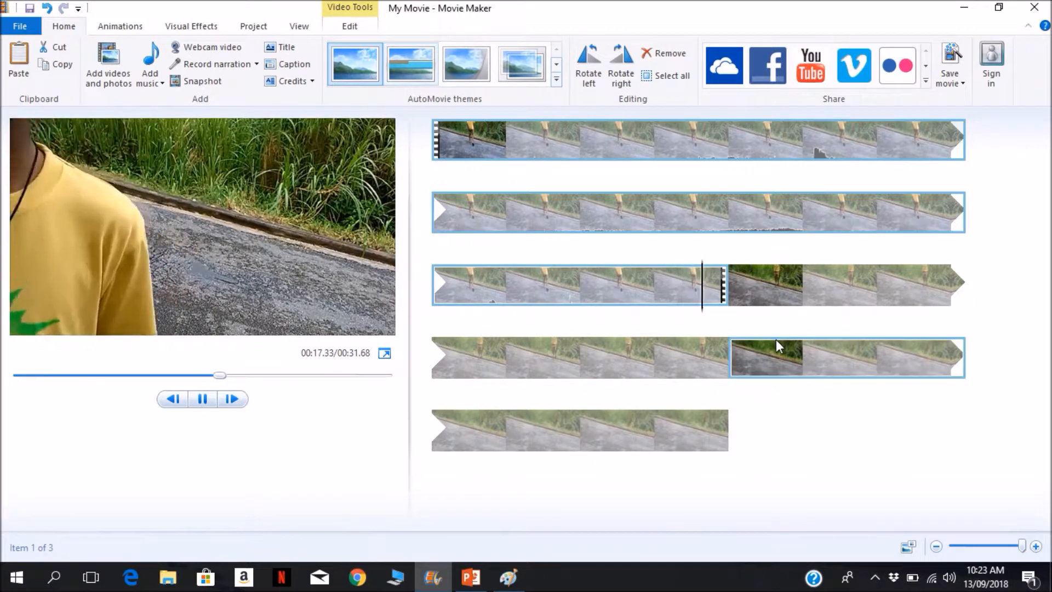
pyautogui.click(776, 339)
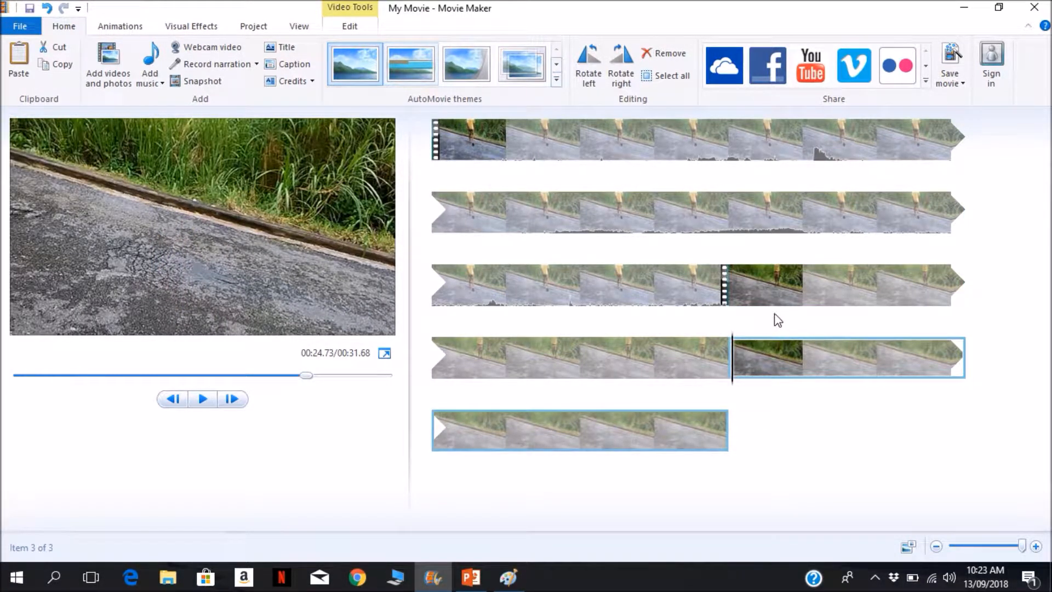
pyautogui.click(728, 221)
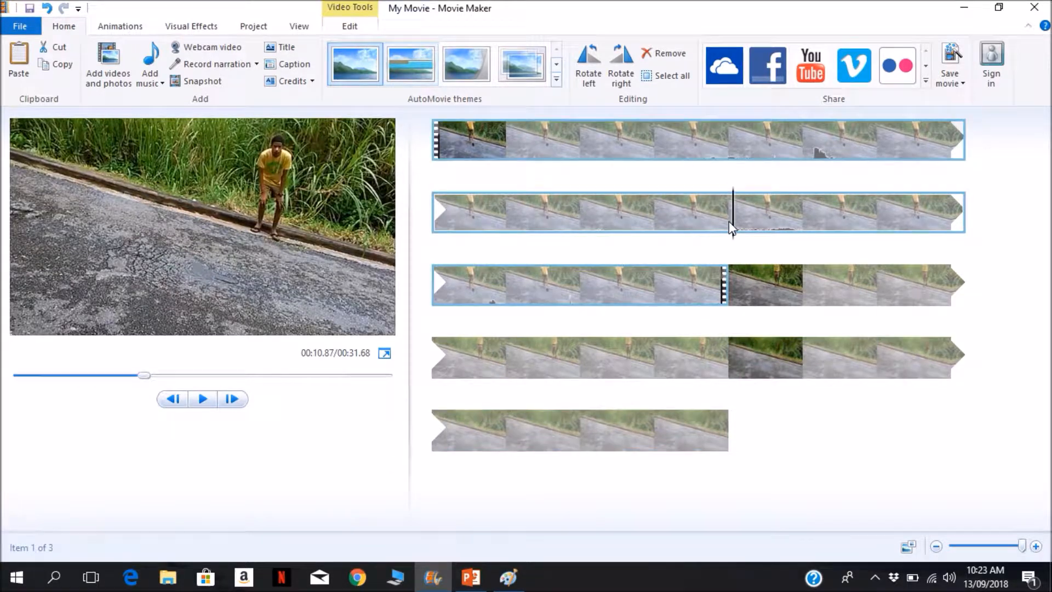
pyautogui.press('space')
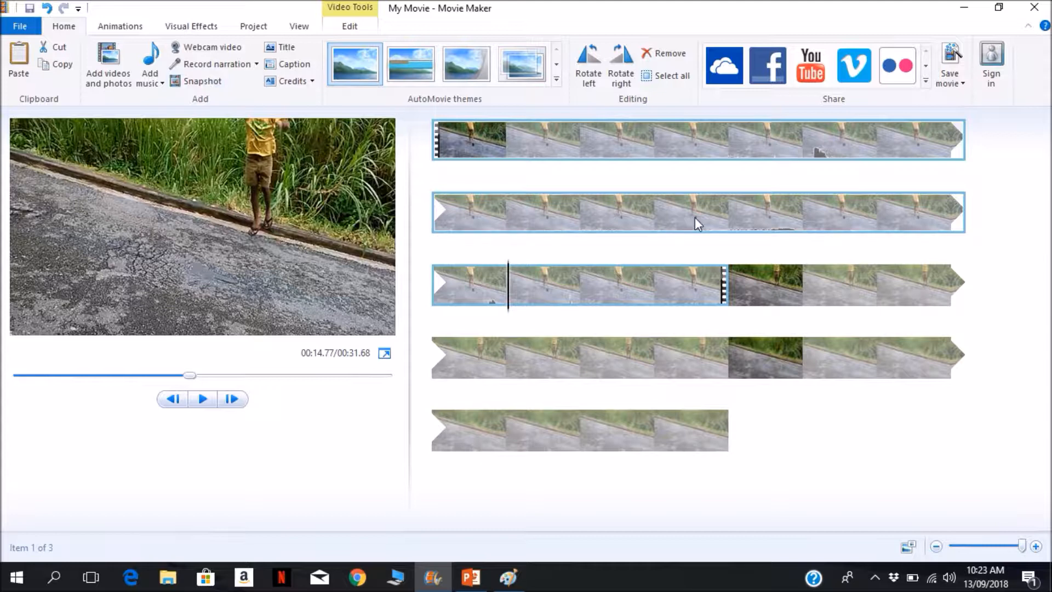
pyautogui.click(789, 304)
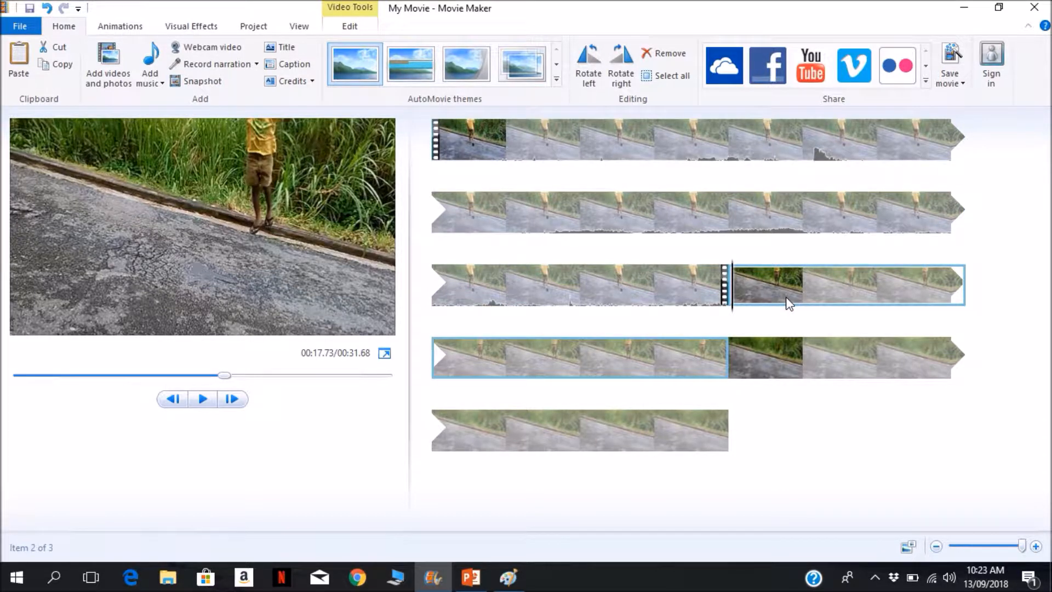
# Switch to Paint and outline the boy in the second snapshot with a free-form selection.
pyautogui.click(506, 578)
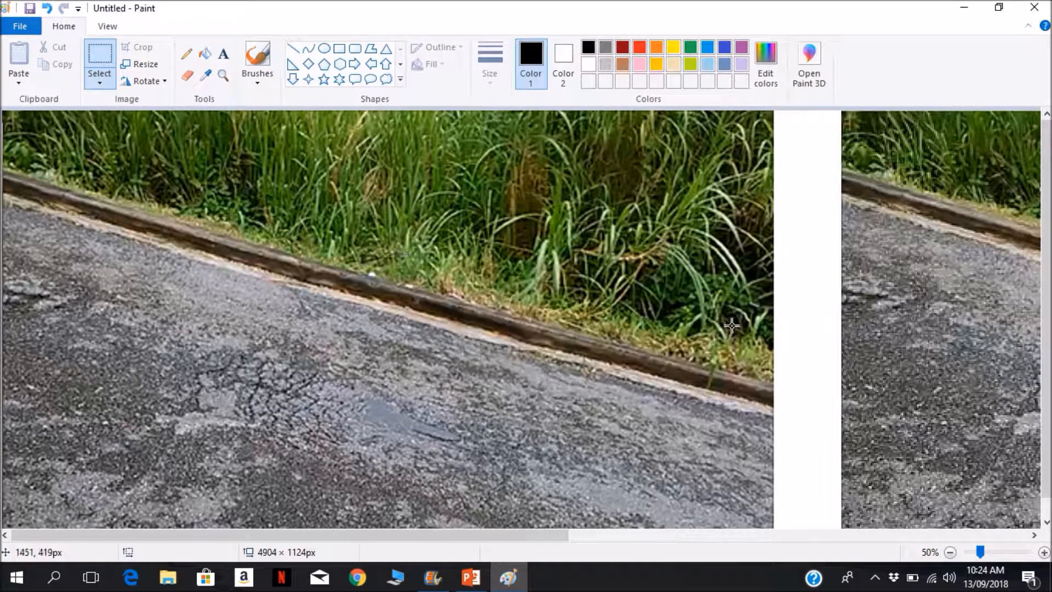
pyautogui.click(948, 552)
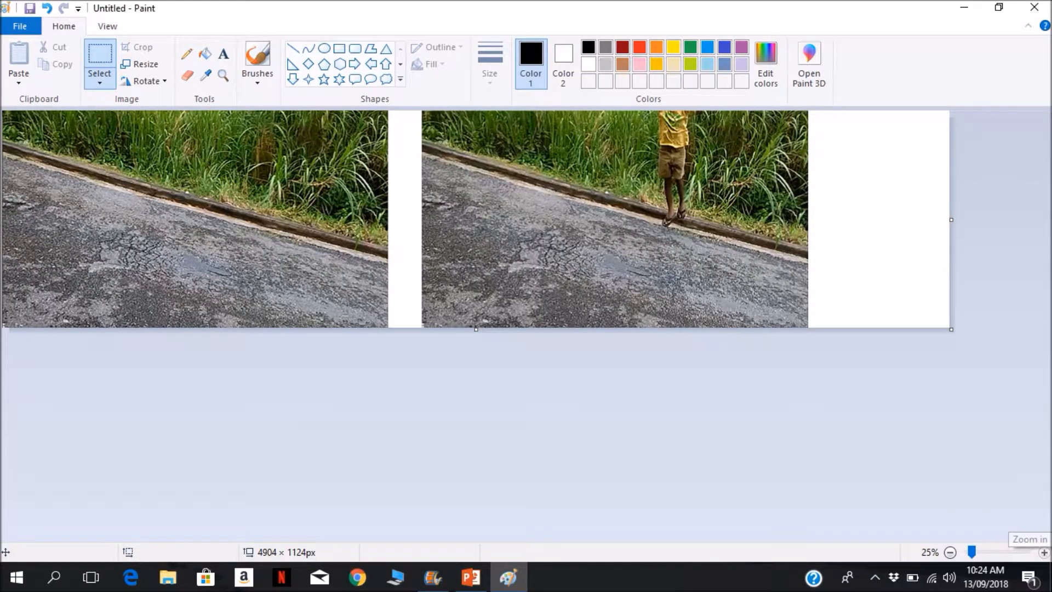
pyautogui.click(1043, 552)
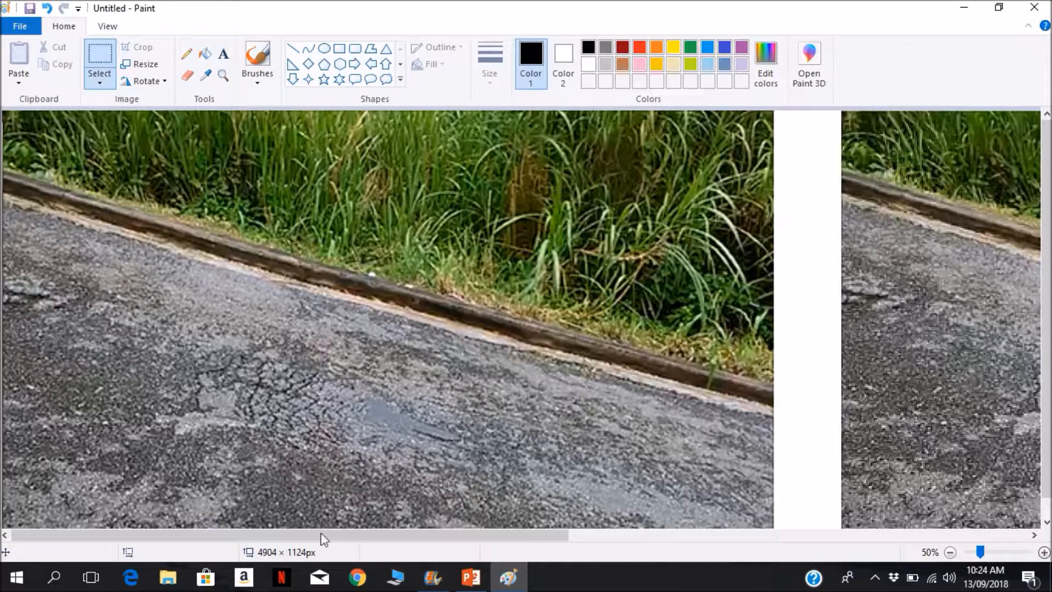
pyautogui.moveTo(335, 535); pyautogui.dragTo(784, 535)
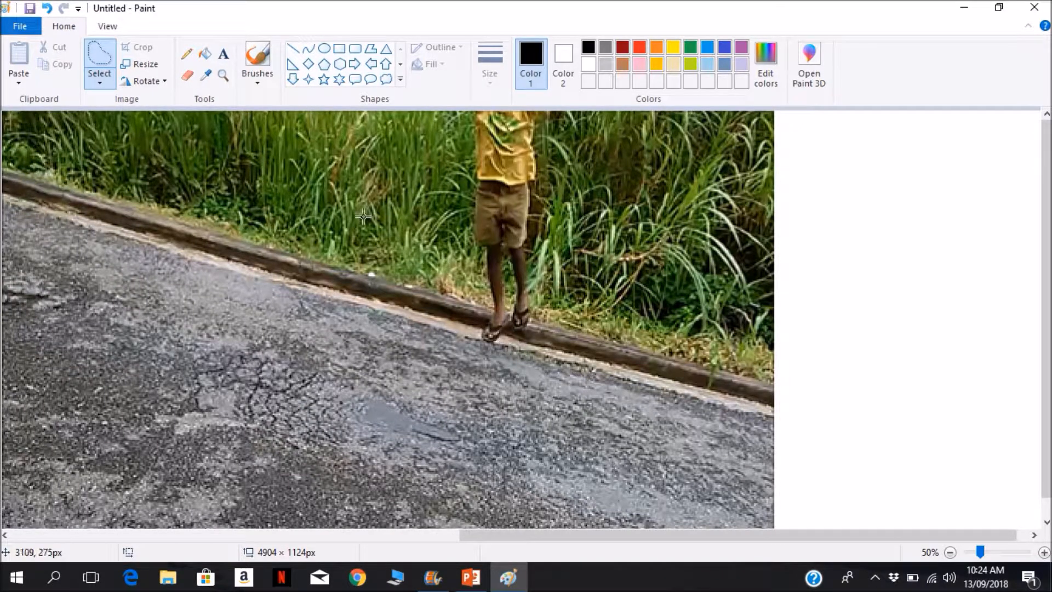
pyautogui.click(103, 81)
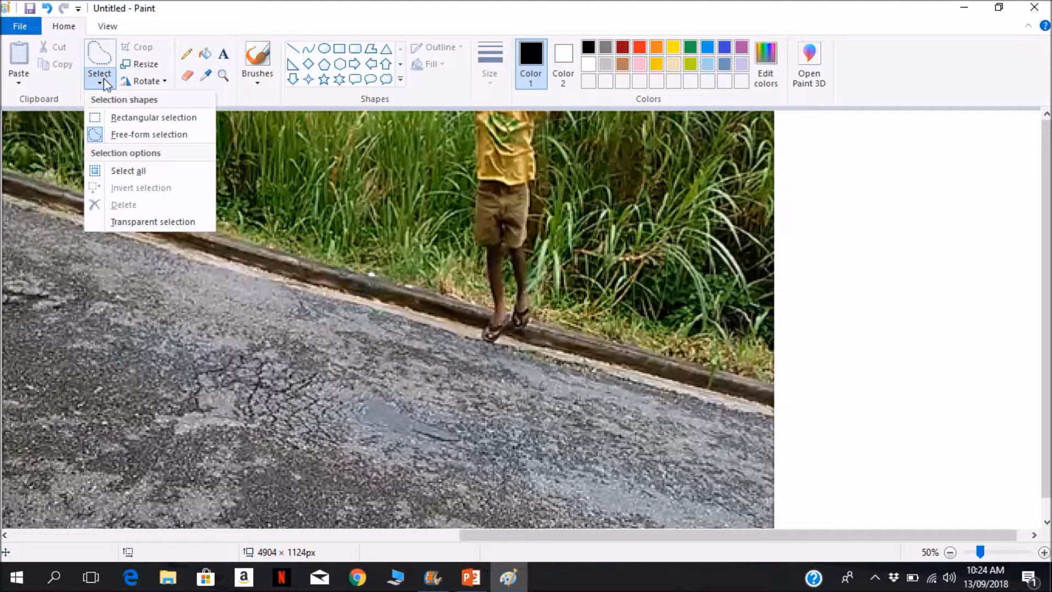
pyautogui.click(157, 135)
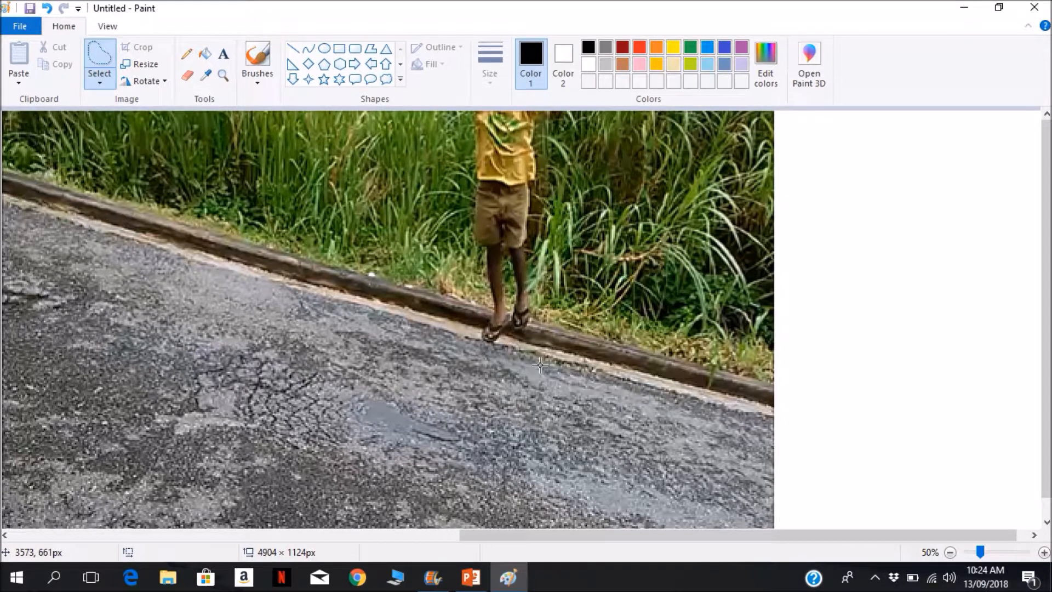
pyautogui.moveTo(505, 332)
pyautogui.mouseDown()
pyautogui.moveTo(477, 109)
pyautogui.moveTo(536, 110)
pyautogui.moveTo(525, 245)
pyautogui.mouseUp()
pyautogui.moveTo(527, 327); pyautogui.dragTo(503, 332)
pyautogui.moveTo(517, 297); pyautogui.dragTo(4, 359)
# Move the boy's cut-out onto the empty background picture, with his feet just above the curb, and deselect it.
pyautogui.moveTo(671, 215); pyautogui.dragTo(255, 208)
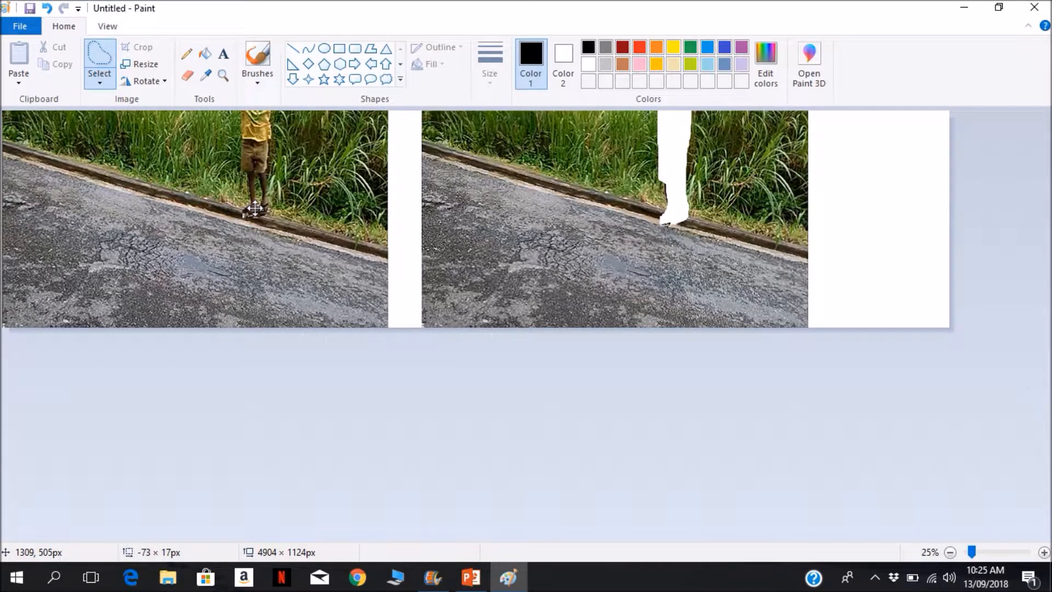
pyautogui.moveTo(255, 208); pyautogui.dragTo(251, 215)
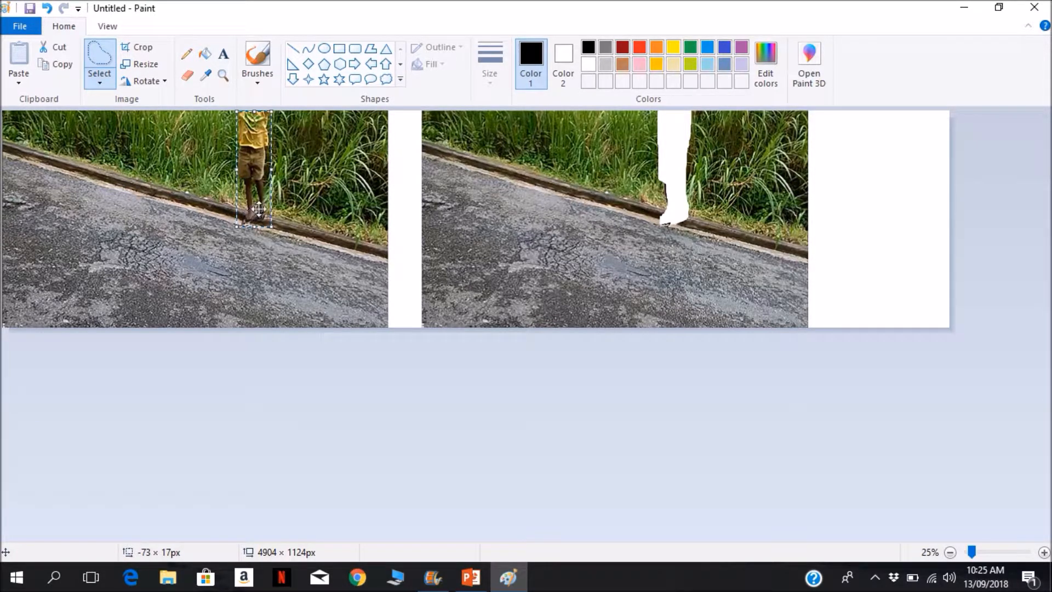
pyautogui.click(251, 178)
pyautogui.moveTo(251, 176); pyautogui.dragTo(250, 155)
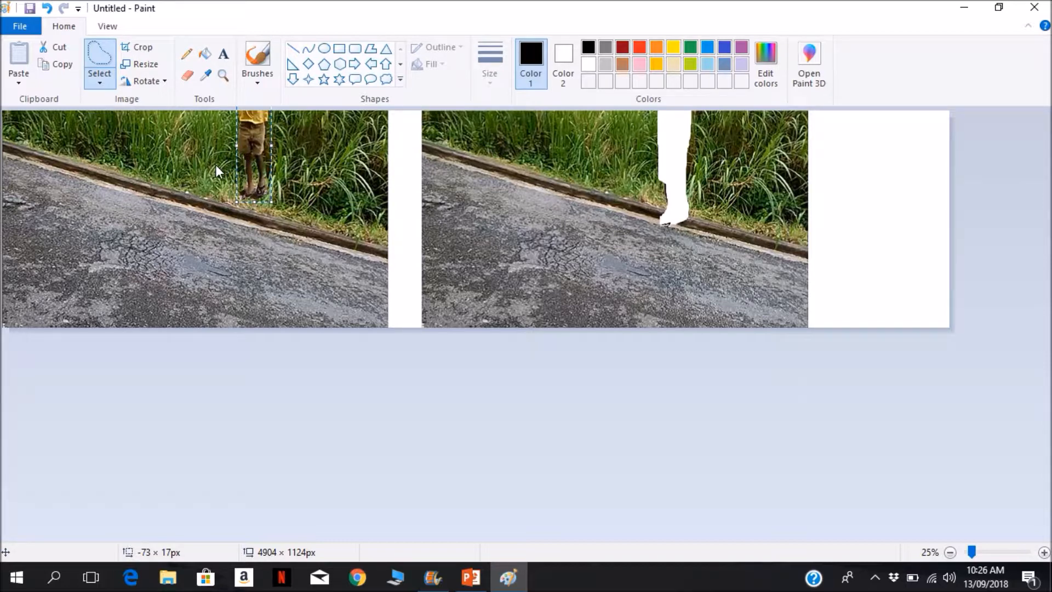
pyautogui.click(202, 169)
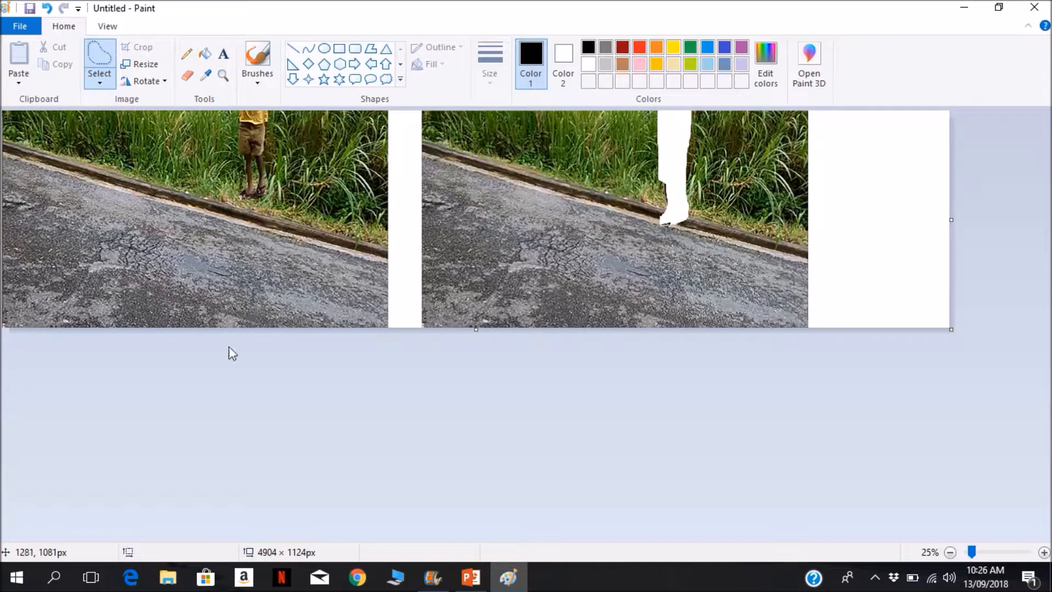
# Open Snipping Tool and capture the background picture containing the boy's cut-out.
pyautogui.click(53, 577)
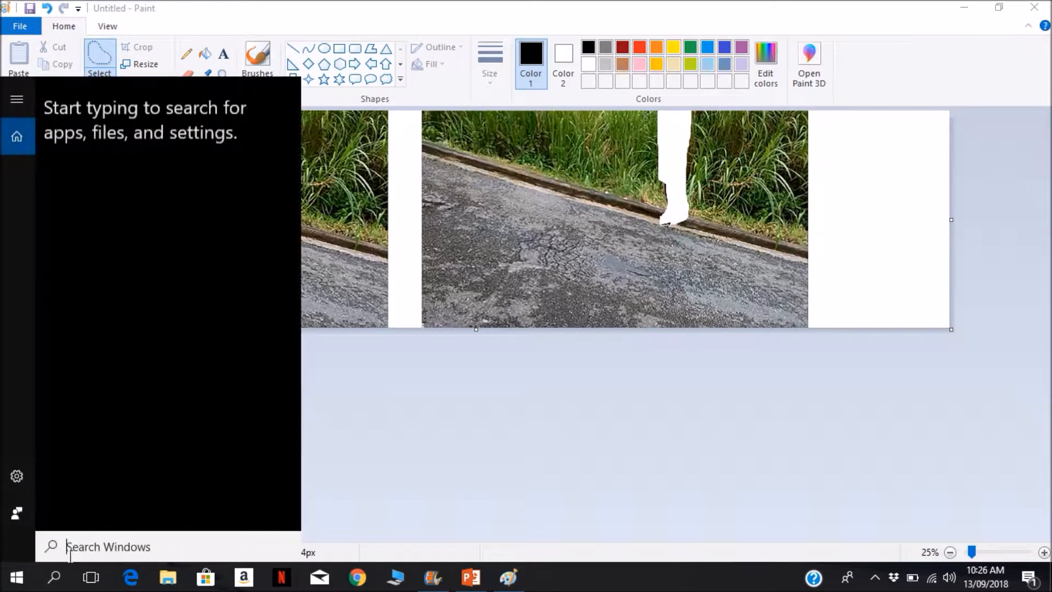
pyautogui.write('snipping')
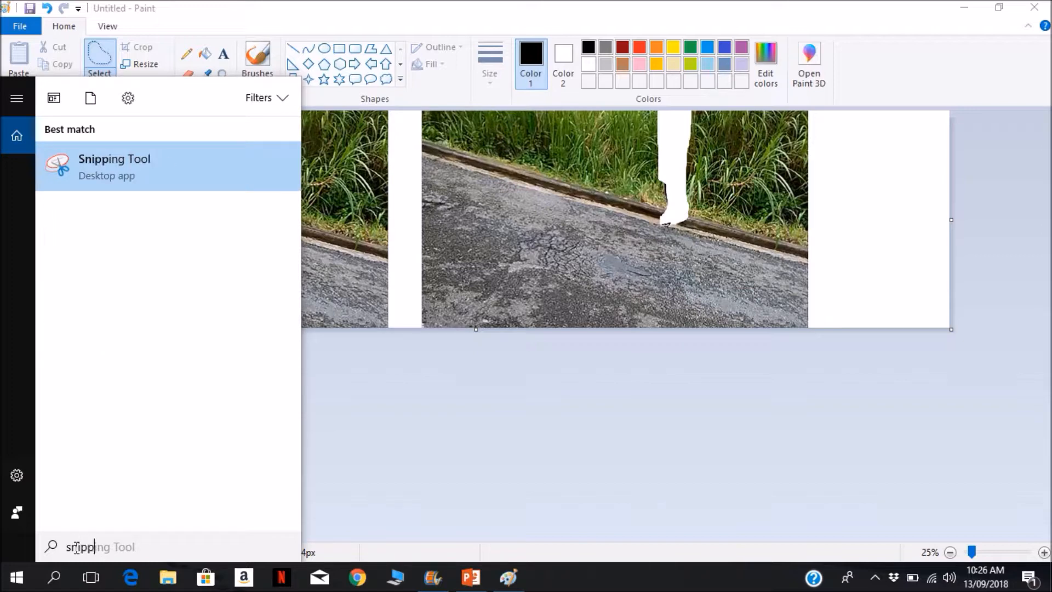
pyautogui.click(165, 162)
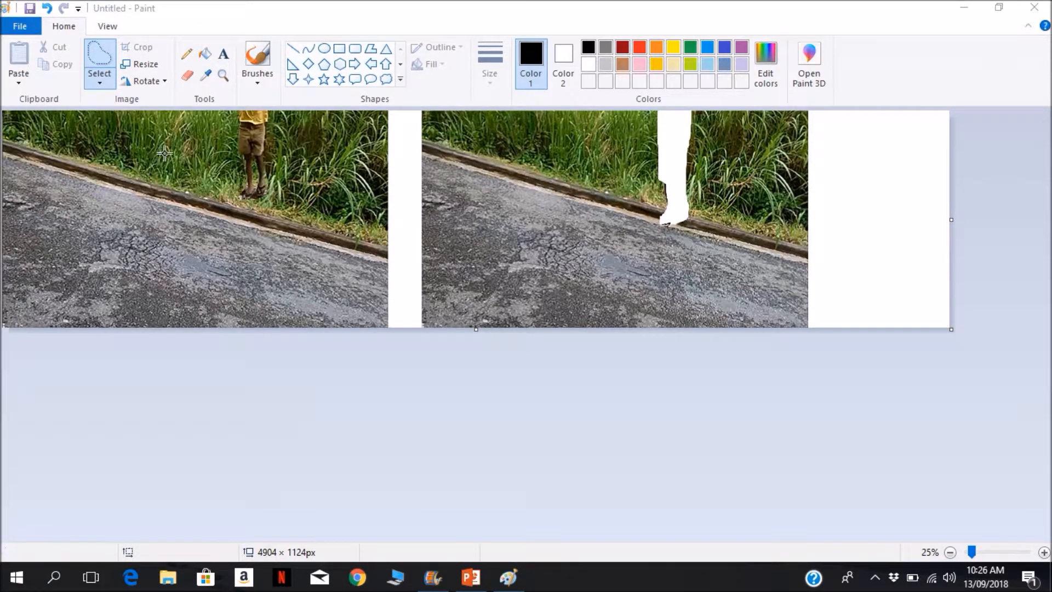
pyautogui.click(441, 186)
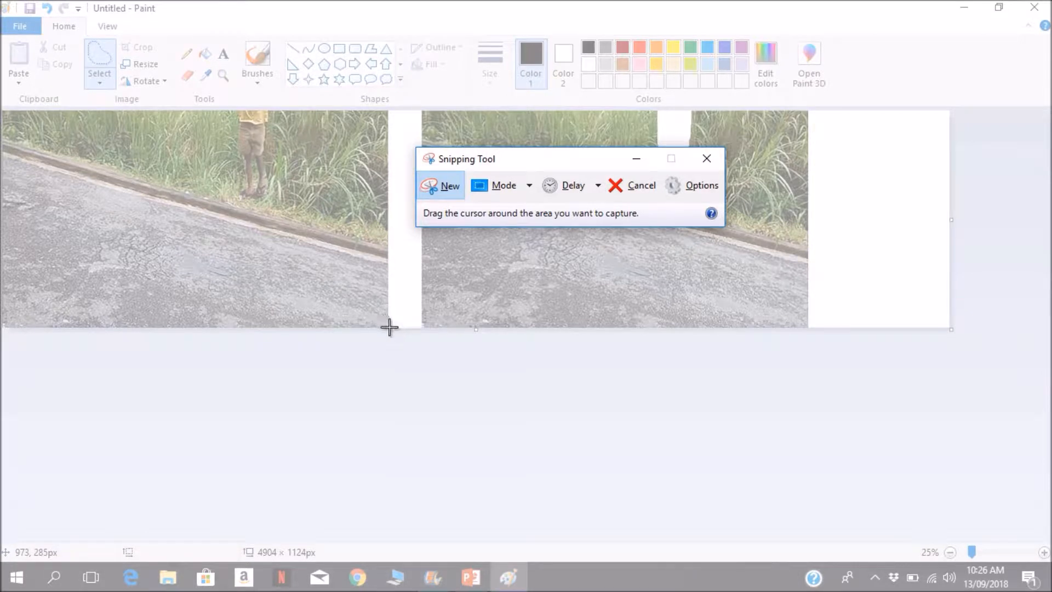
pyautogui.moveTo(387, 327); pyautogui.dragTo(3, 109)
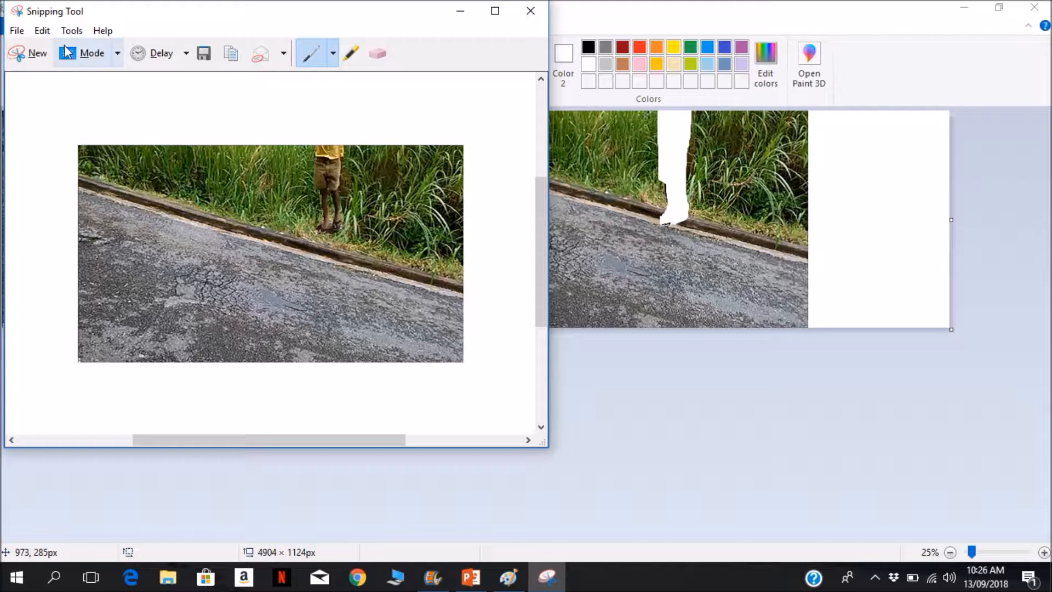
# Save the snip as a PNG named 1 in the Pictures folder.
pyautogui.click(22, 35)
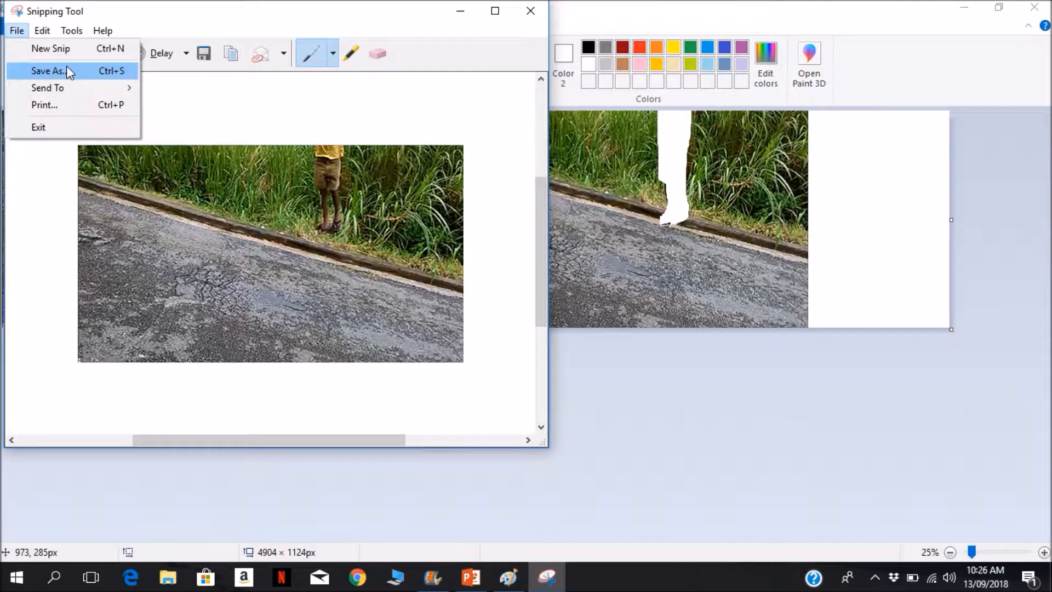
pyautogui.click(68, 72)
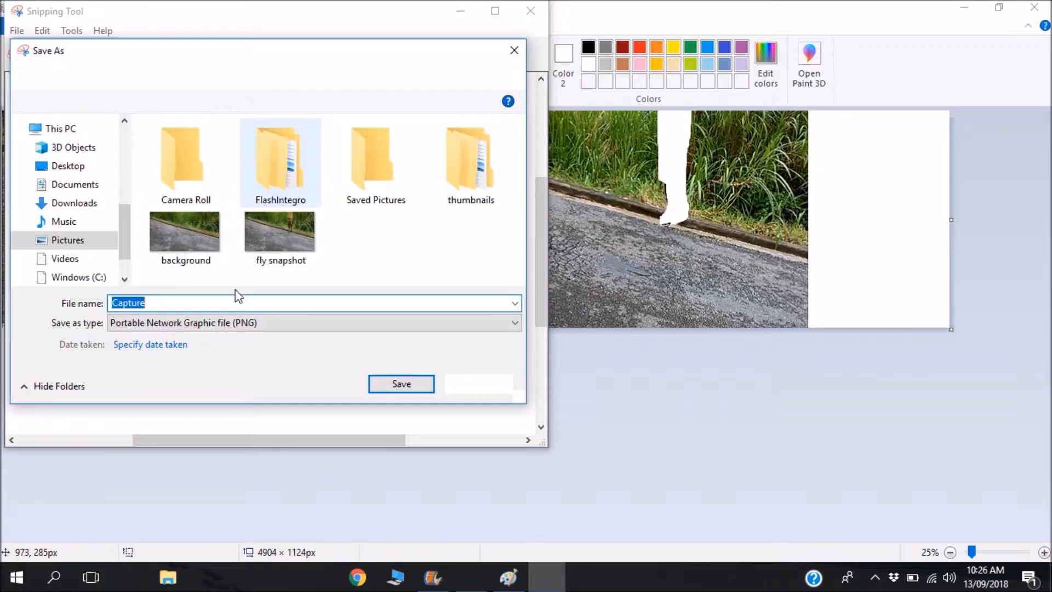
pyautogui.write('1')
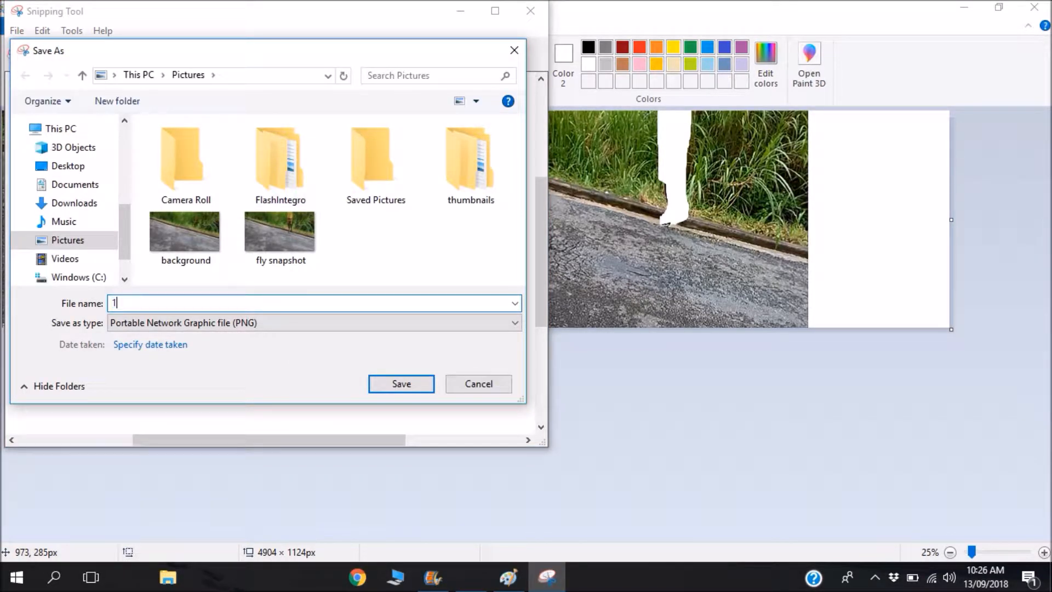
pyautogui.click(394, 382)
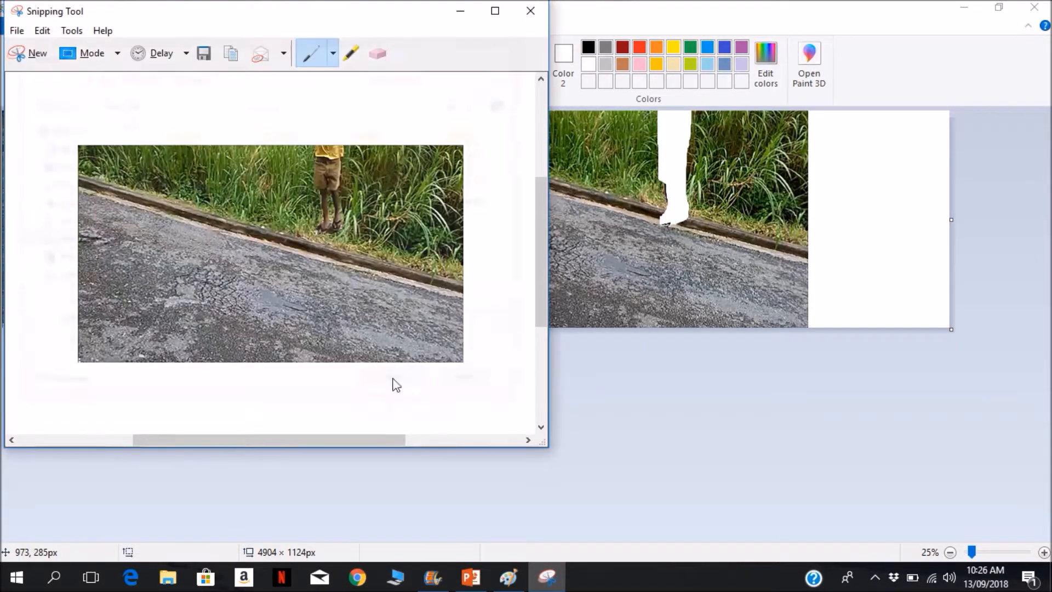
# In Paint, undo the previous placement and move a freshly outlined cut-out of the boy higher on the background picture.
pyautogui.click(643, 390)
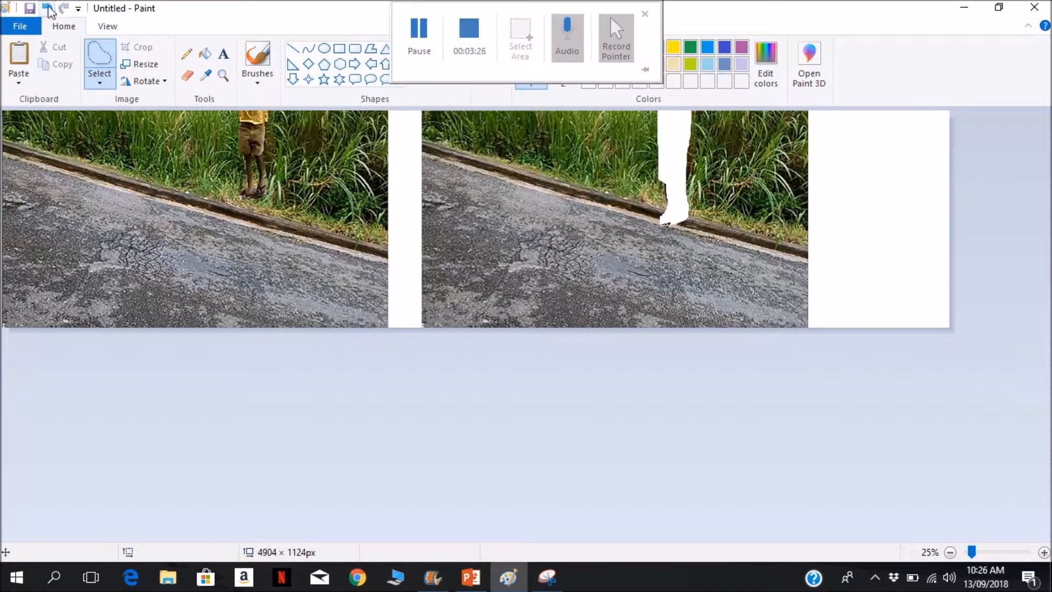
pyautogui.click(47, 8)
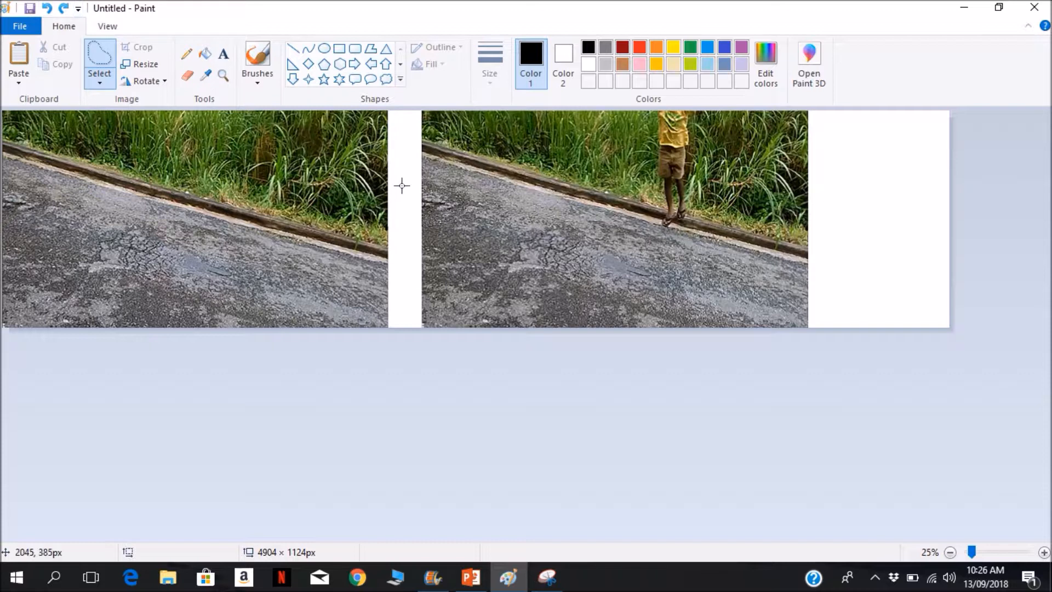
pyautogui.moveTo(672, 226); pyautogui.dragTo(659, 226)
pyautogui.moveTo(658, 146)
pyautogui.mouseDown()
pyautogui.moveTo(658, 109)
pyautogui.moveTo(689, 108)
pyautogui.moveTo(686, 204)
pyautogui.moveTo(666, 223)
pyautogui.moveTo(491, 234)
pyautogui.moveTo(252, 223)
pyautogui.moveTo(263, 143)
pyautogui.mouseUp()
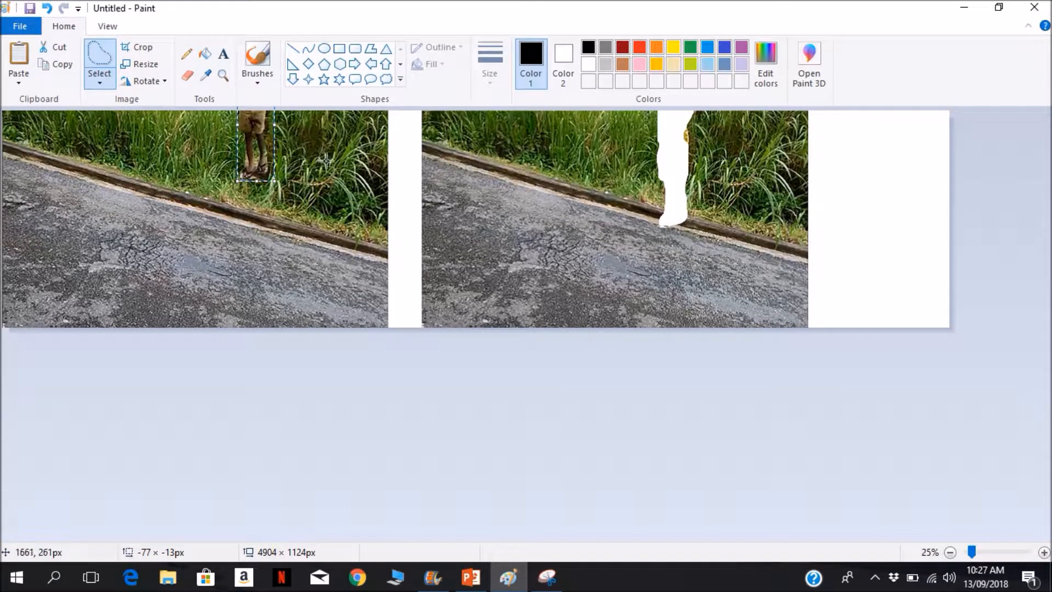
pyautogui.click(406, 206)
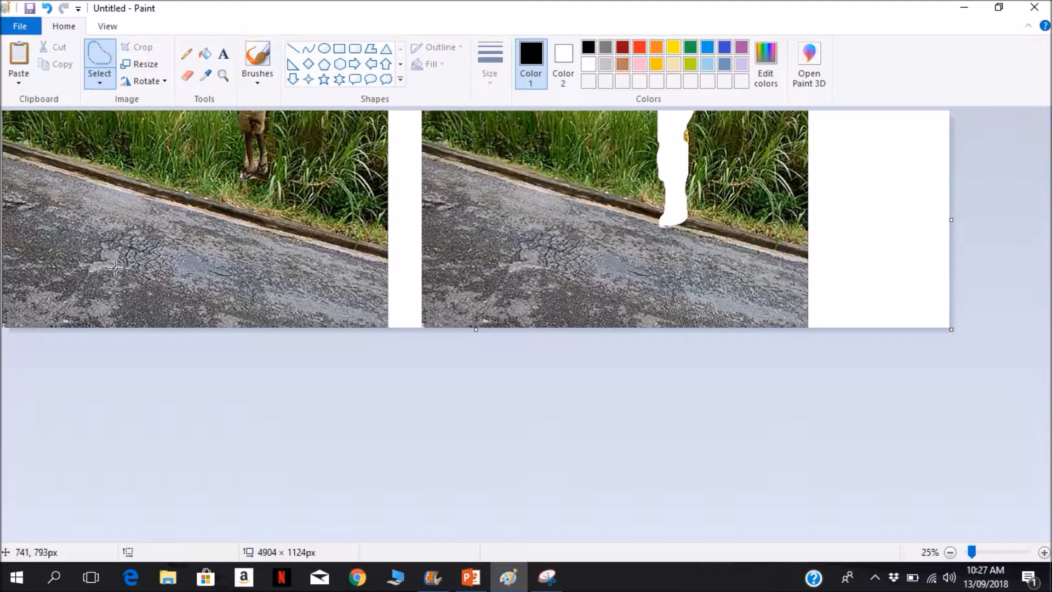
# Capture the updated background picture with Snipping Tool and save the snip as 2.
pyautogui.click(546, 576)
pyautogui.click(33, 53)
pyautogui.moveTo(388, 327)
pyautogui.mouseDown()
pyautogui.moveTo(32, 116)
pyautogui.moveTo(2, 113)
pyautogui.mouseUp()
pyautogui.click(18, 34)
pyautogui.click(47, 70)
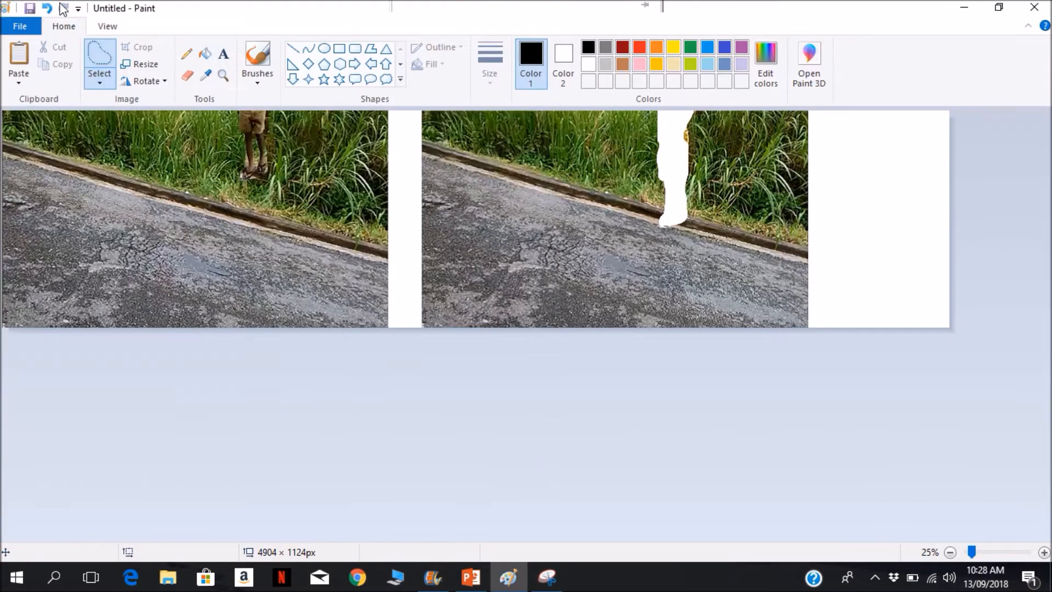
# Undo the last placement and move a newly outlined cut-out up until only the boy's feet show on the background.
pyautogui.click(48, 8)
pyautogui.moveTo(668, 221)
pyautogui.mouseDown()
pyautogui.moveTo(655, 210)
pyautogui.moveTo(695, 113)
pyautogui.moveTo(662, 226)
pyautogui.moveTo(668, 220)
pyautogui.mouseUp()
pyautogui.moveTo(668, 220); pyautogui.dragTo(250, 120)
# Capture the background picture showing only the boy's feet with Snipping Tool and save it as 3.
pyautogui.click(546, 577)
pyautogui.click(33, 50)
pyautogui.moveTo(387, 327); pyautogui.dragTo(2, 110)
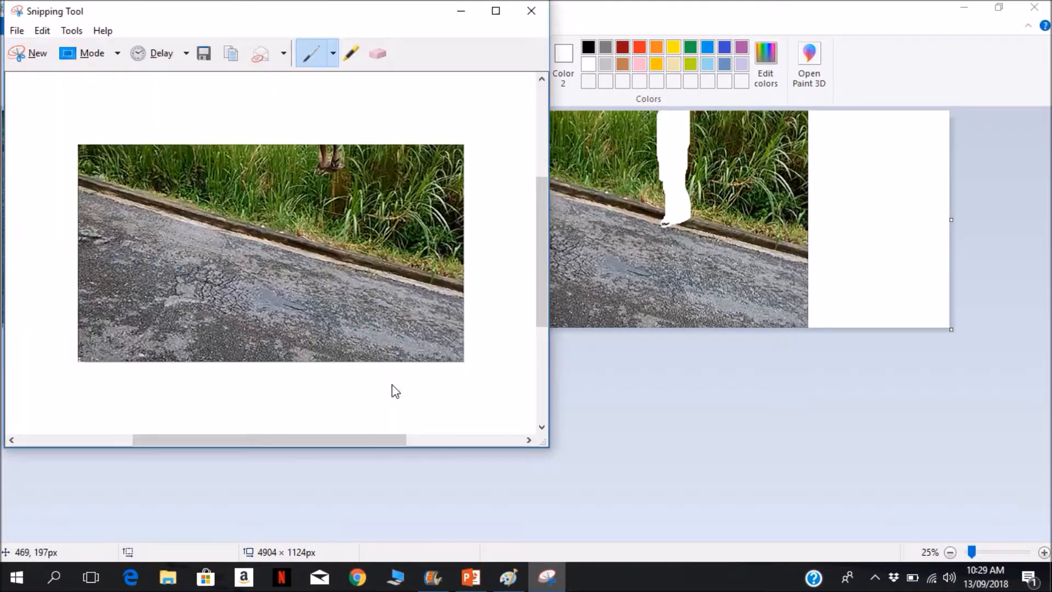
# Open the snips from the Pictures folder and flip back and forth through 1, 2, 3 and background to check the flying sequence.
pyautogui.click(176, 576)
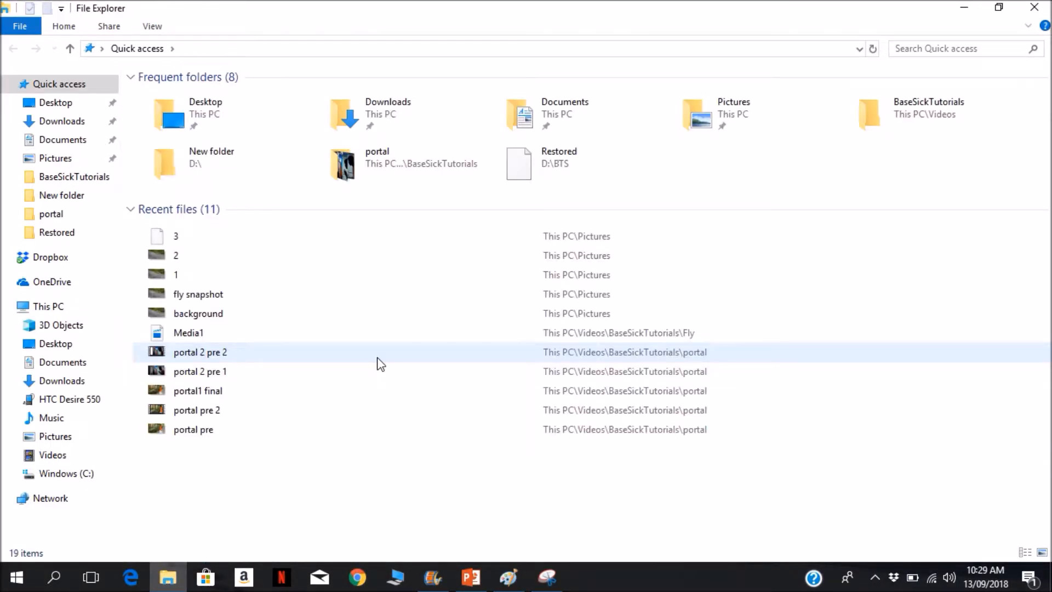
pyautogui.doubleClick(762, 113)
pyautogui.doubleClick(586, 118)
pyautogui.press('Left')
pyautogui.press('Right')
pyautogui.press('Right')
pyautogui.press('Left')
pyautogui.press('Left')
pyautogui.press('Right')
pyautogui.press('Right')
pyautogui.press('Left')
pyautogui.press('Left')
pyautogui.press('Right')
pyautogui.press('Left')
pyautogui.press('Right')
pyautogui.press('Right')
pyautogui.press('Right')
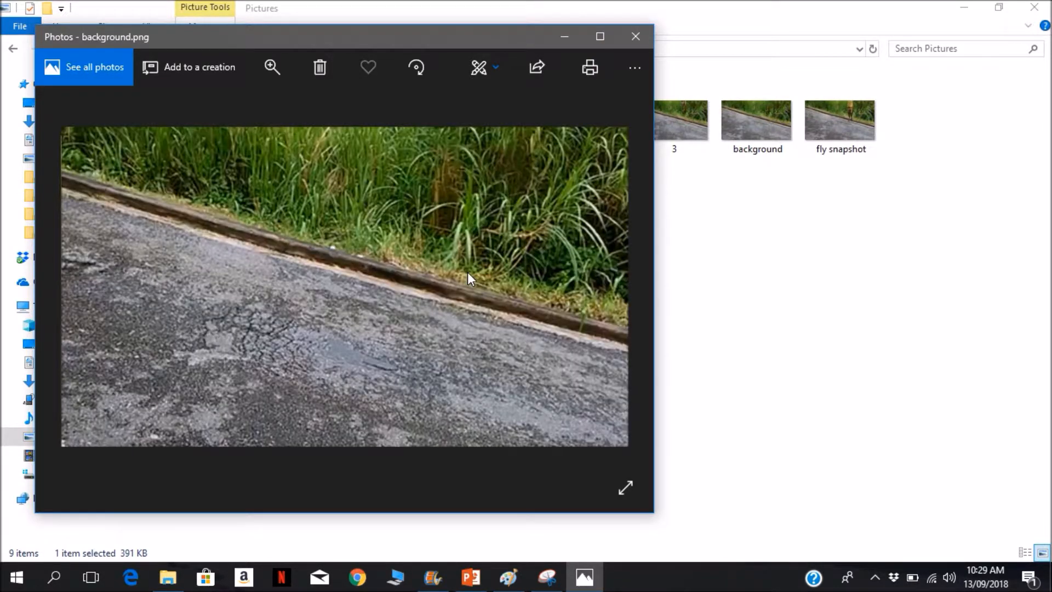
pyautogui.press('Left')
pyautogui.press('Left')
pyautogui.press('Left')
pyautogui.press('Right')
pyautogui.press('Right')
pyautogui.press('Right')
pyautogui.press('Left')
pyautogui.press('Left')
pyautogui.press('Left')
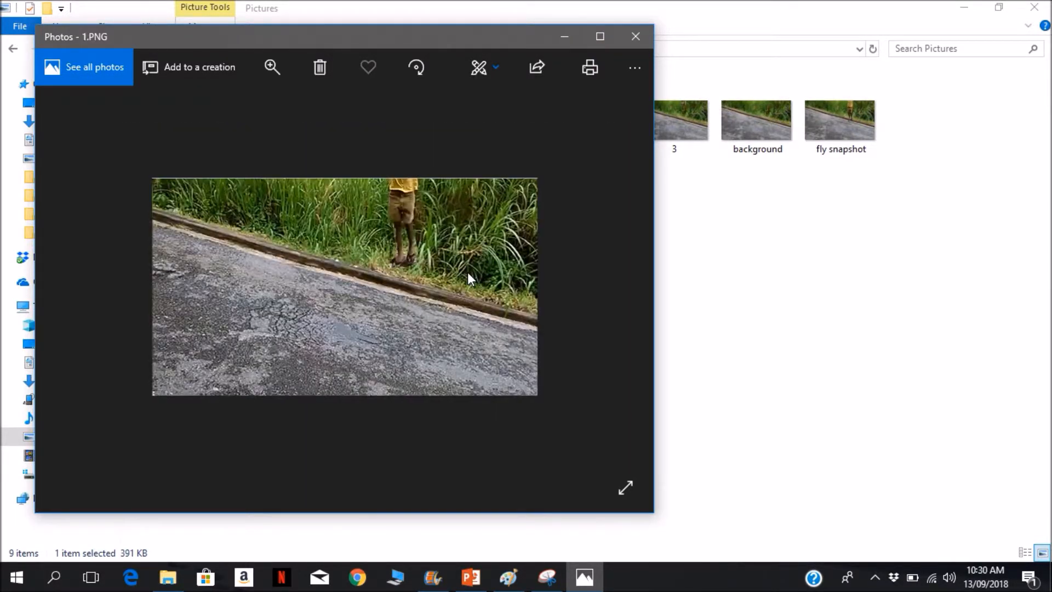
# Close the photo preview, switch to Movie Maker and add the pictures 1, 2, 3, background and fly snapshot to the movie.
pyautogui.click(636, 37)
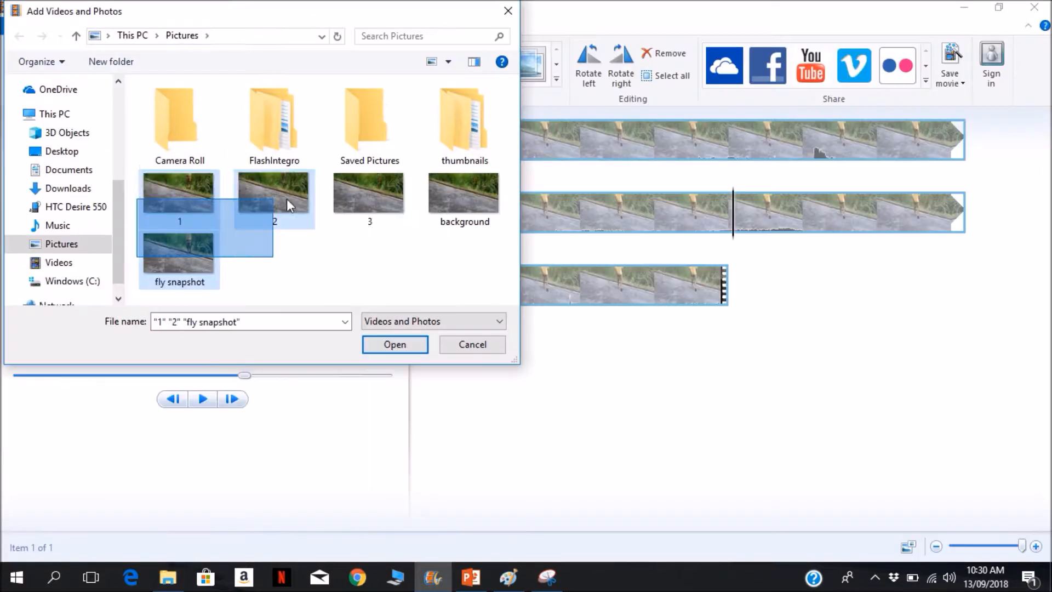
pyautogui.moveTo(287, 198); pyautogui.dragTo(497, 213)
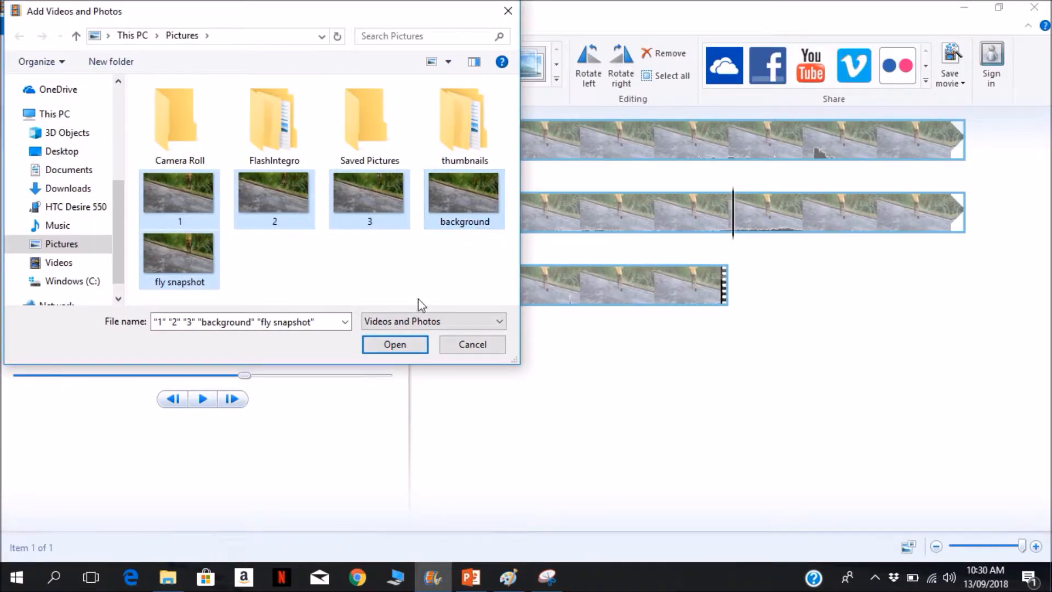
pyautogui.click(395, 344)
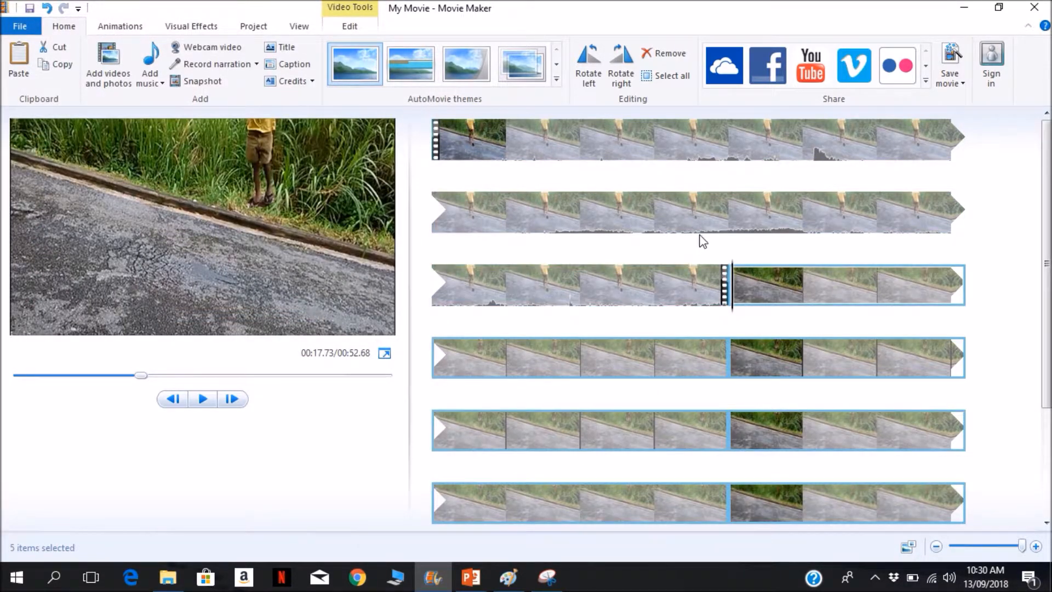
# Split the video clip at about 14.7 s, just before the boy leaves the ground, and delete the part after the split.
pyautogui.click(705, 223)
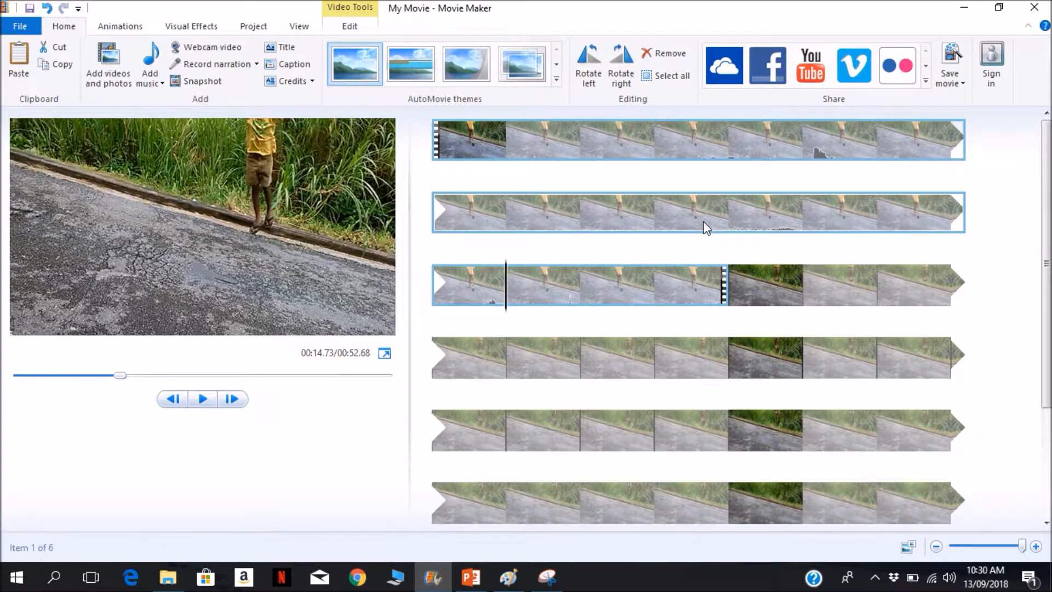
pyautogui.press('j')
pyautogui.press('m')
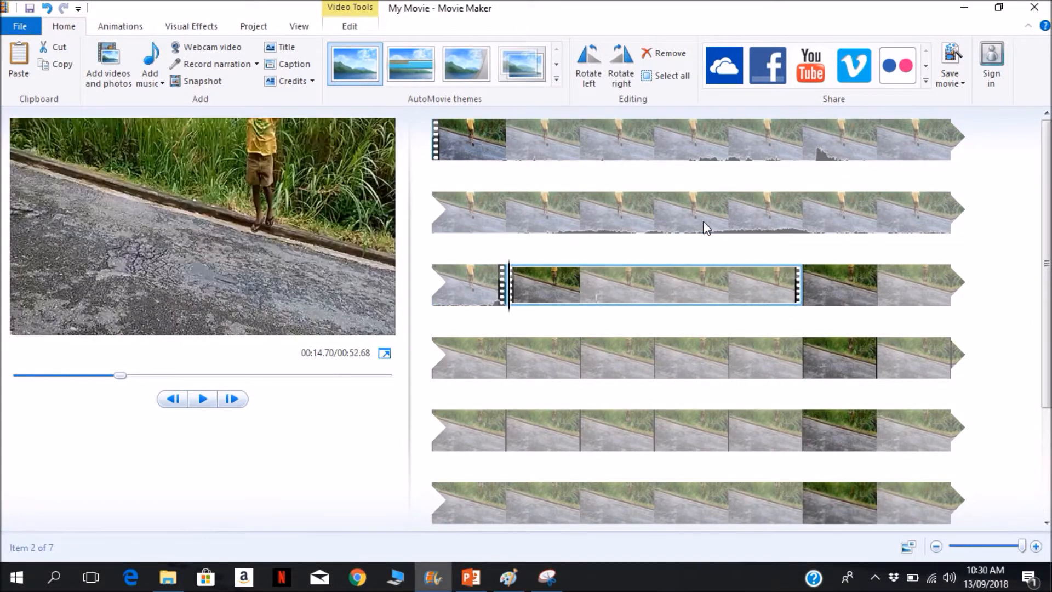
pyautogui.press('Delete')
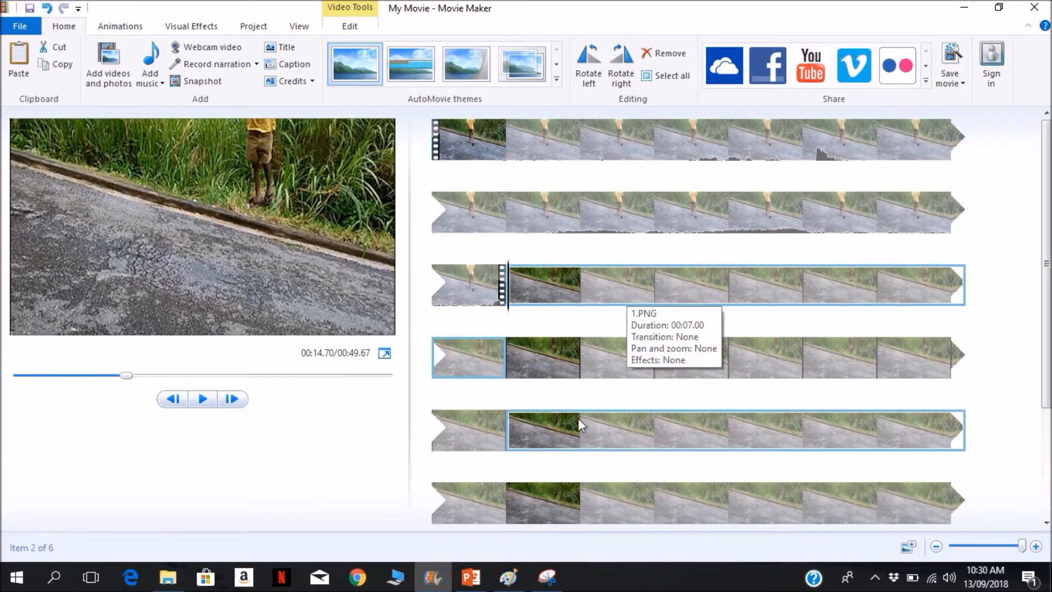
# Shrink the timeline so each clip is one thumbnail and move the fly snapshot picture directly after the video clip.
pyautogui.scroll(-2, 1046, 368)
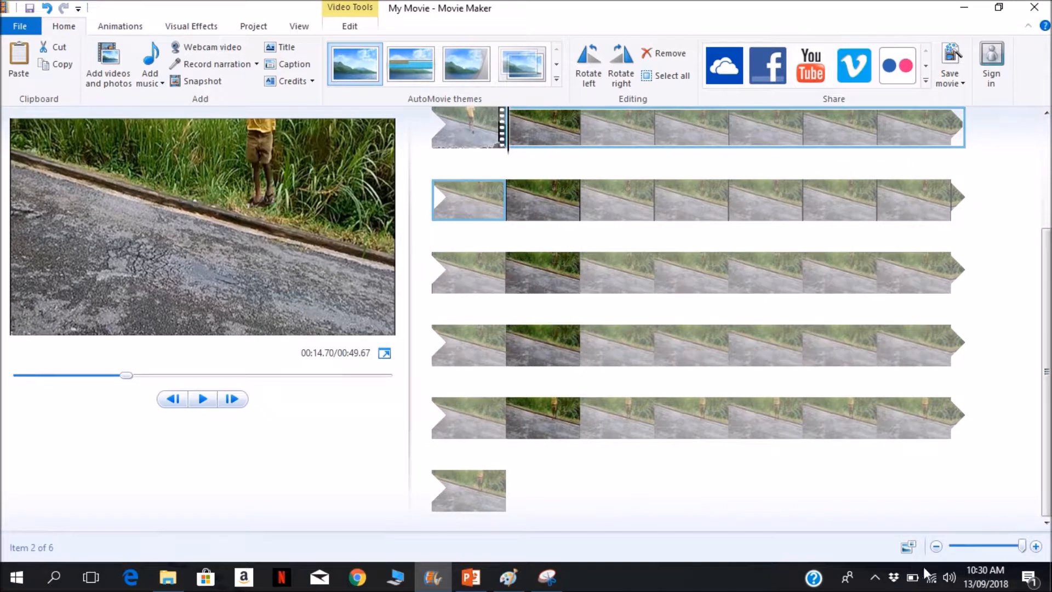
pyautogui.click(935, 546)
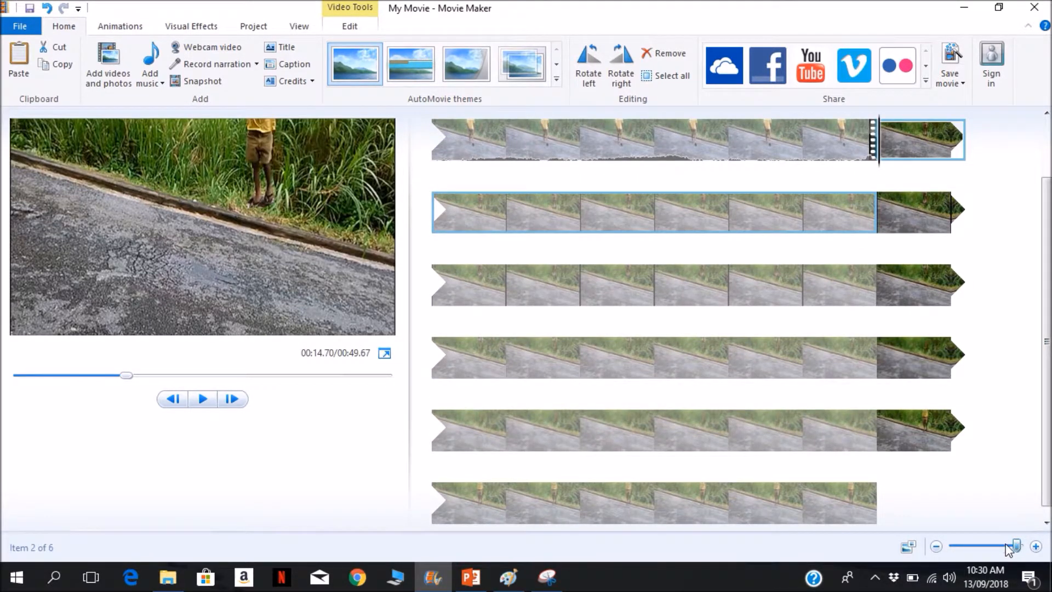
pyautogui.moveTo(1016, 545); pyautogui.dragTo(950, 546)
pyautogui.click(574, 149)
pyautogui.click(573, 149)
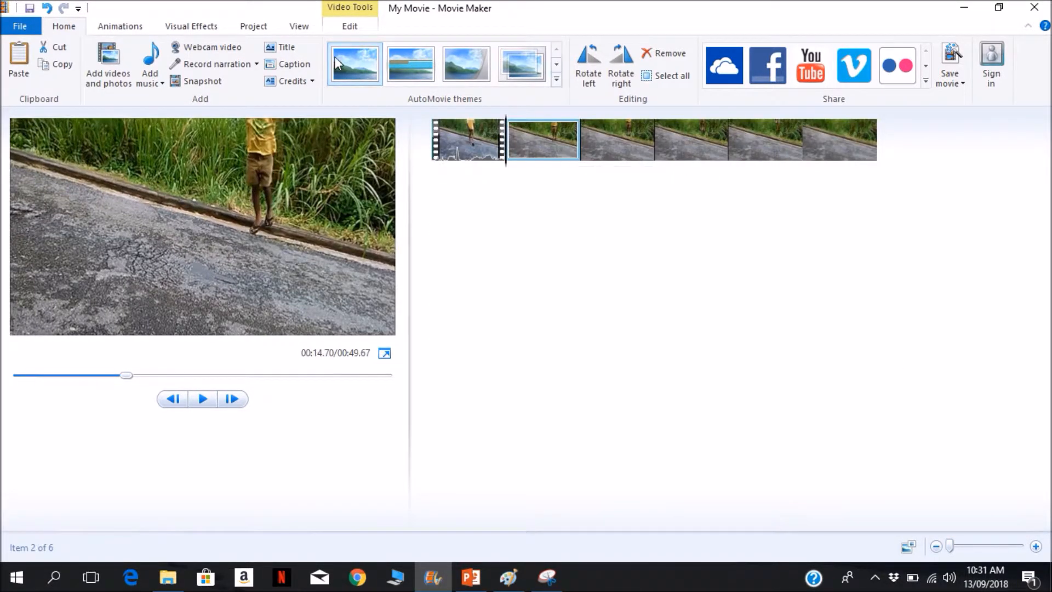
# Set the duration of the fly snapshot picture and of pictures 1, 2 and 3 to 0.06 seconds each.
pyautogui.click(350, 25)
pyautogui.click(302, 76)
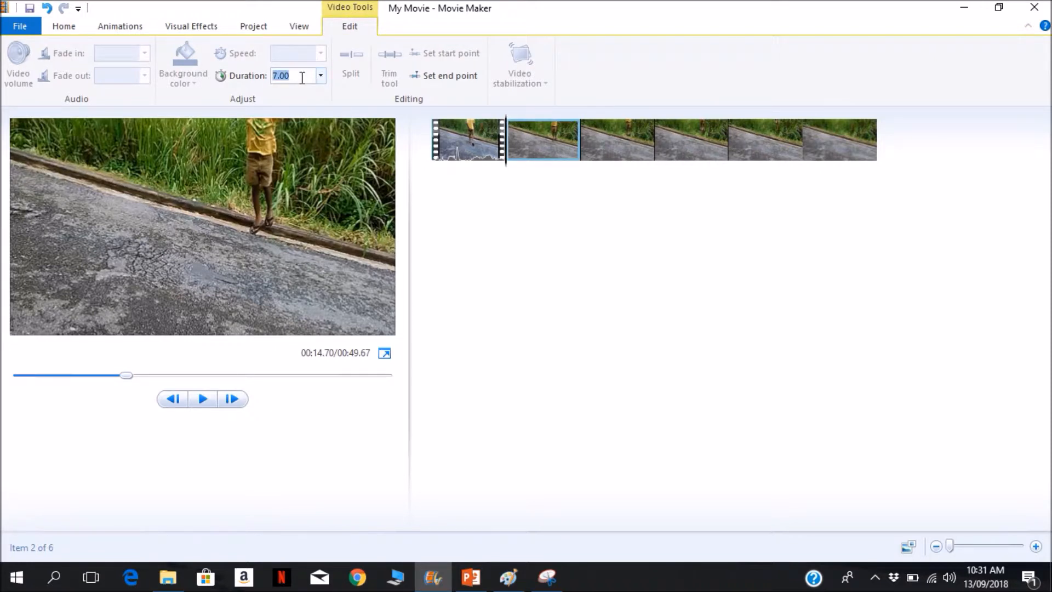
pyautogui.write('0.06')
pyautogui.press('Return')
pyautogui.write('0.06')
pyautogui.press('Return')
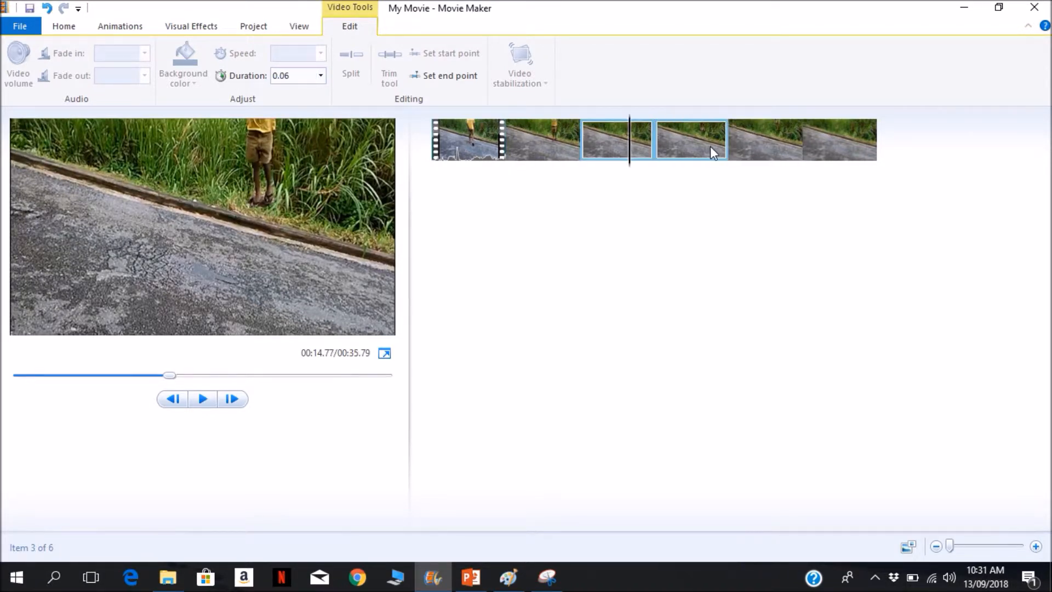
pyautogui.write('0.06')
pyautogui.press('Return')
pyautogui.write('0.06')
pyautogui.press('Return')
# Play the movie from the video clip through the pictures and replay the transition from the end of the clip.
pyautogui.click(444, 143)
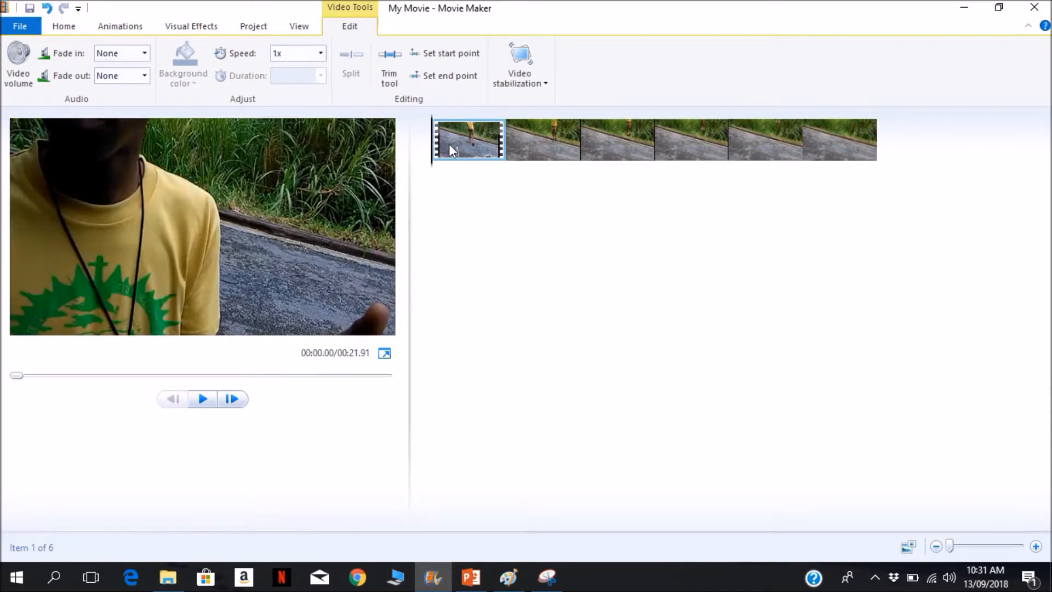
pyautogui.moveTo(436, 158); pyautogui.dragTo(487, 162)
pyautogui.press('space')
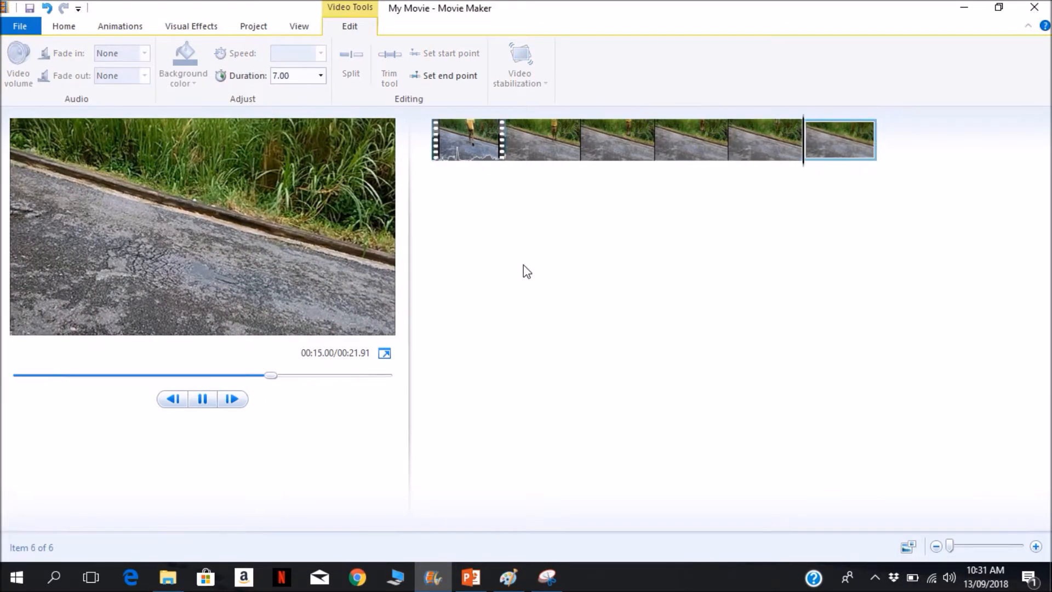
pyautogui.click(503, 133)
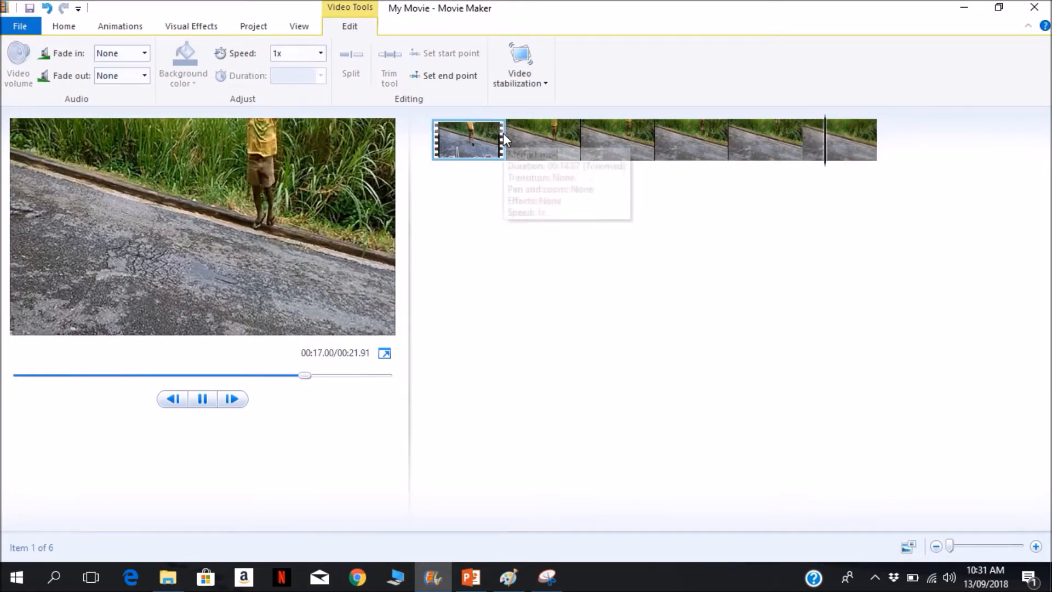
pyautogui.click(503, 133)
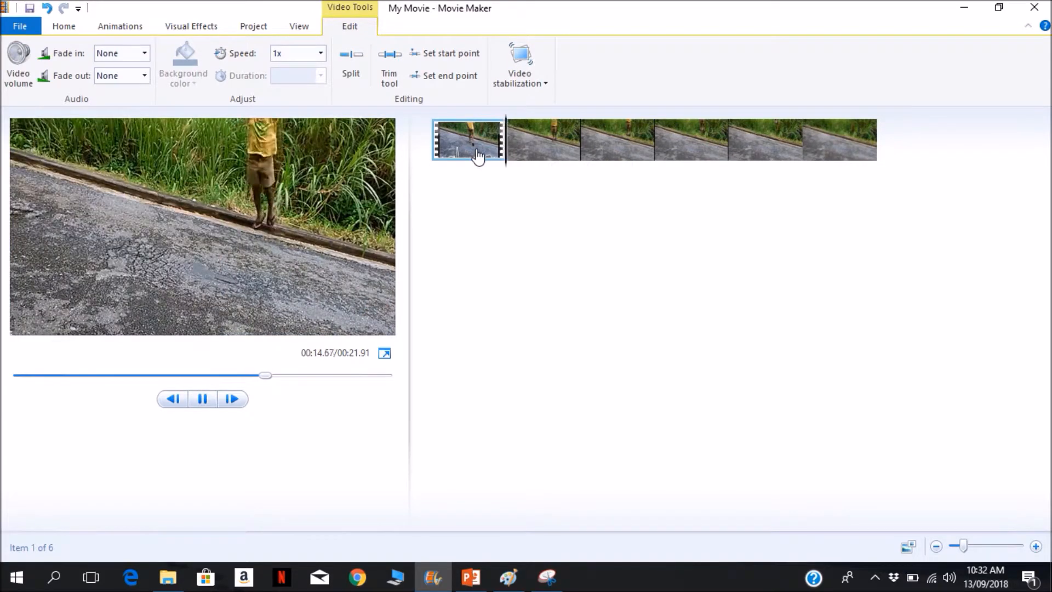
# Go through the pictures after the video clip one by one to check their order and durations.
pyautogui.click(588, 159)
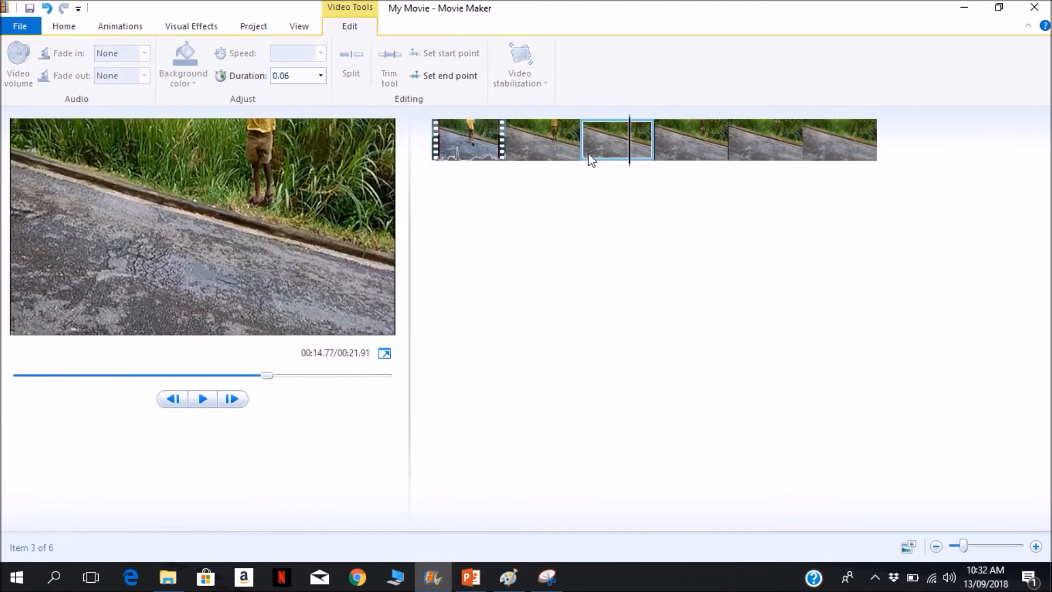
pyautogui.click(703, 149)
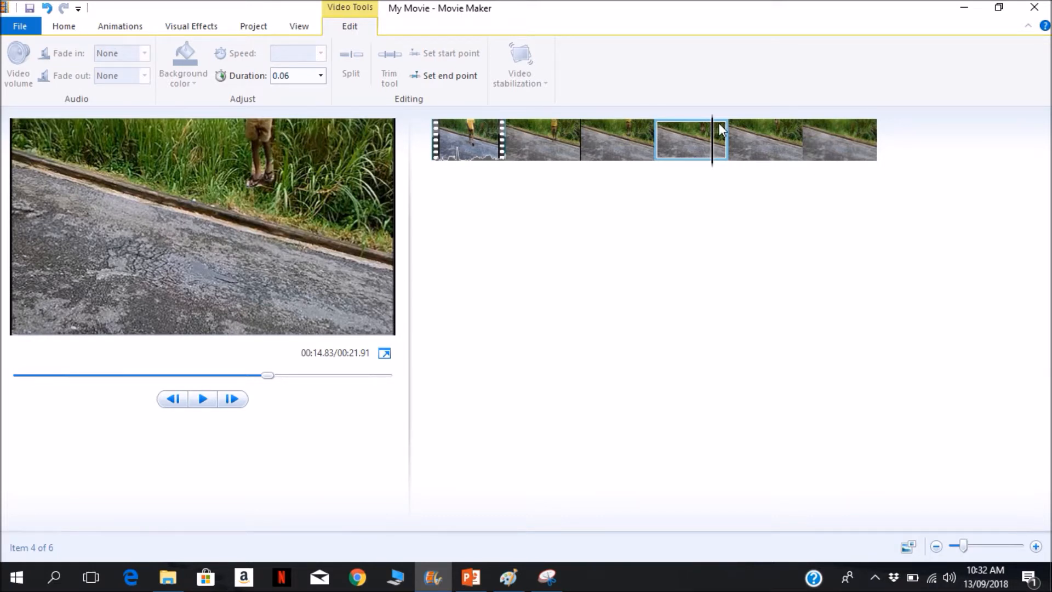
pyautogui.click(752, 129)
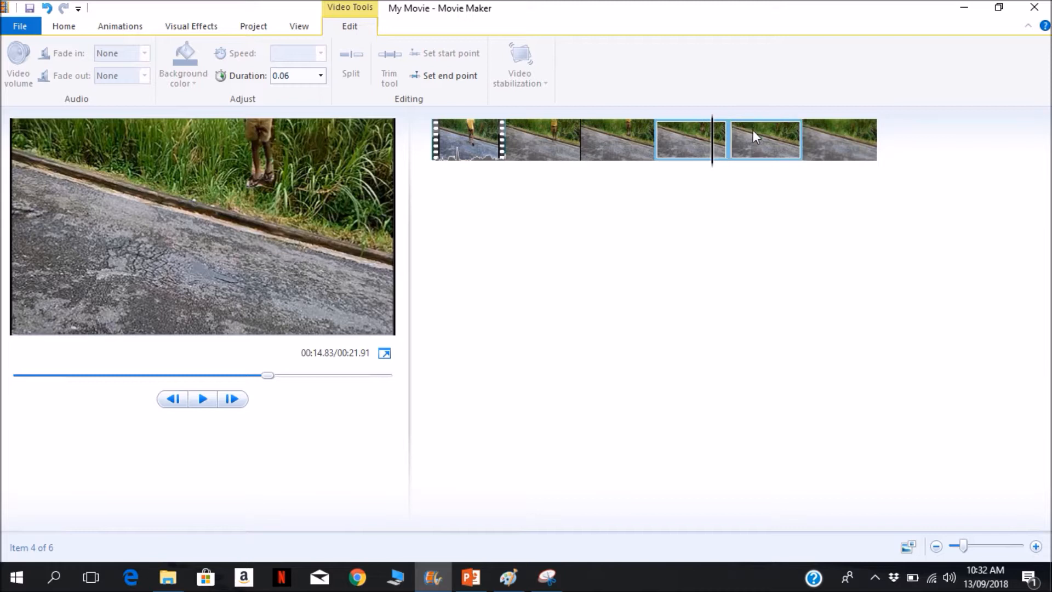
pyautogui.click(814, 148)
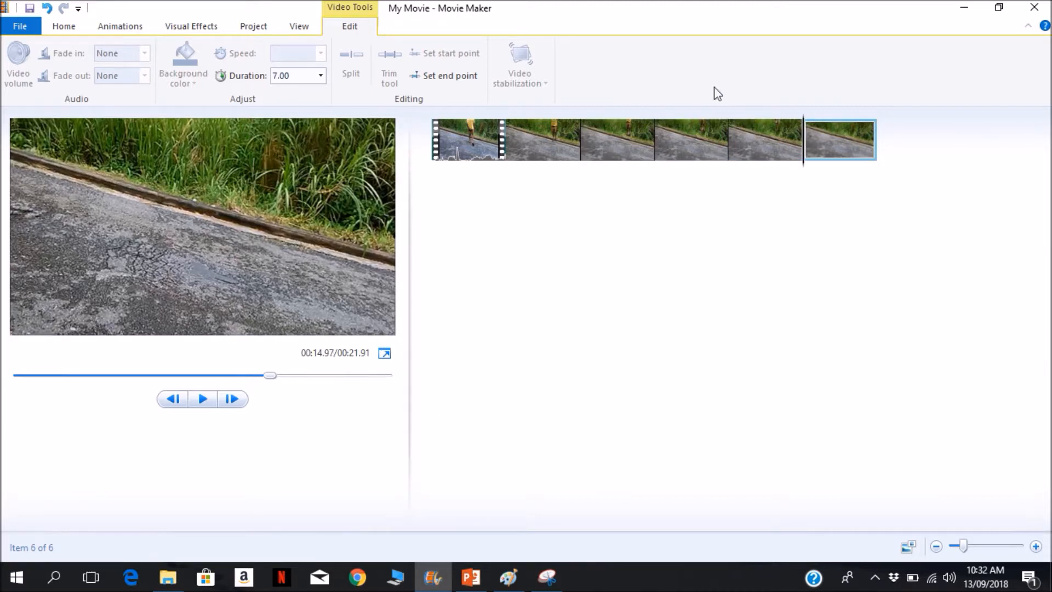
pyautogui.click(712, 155)
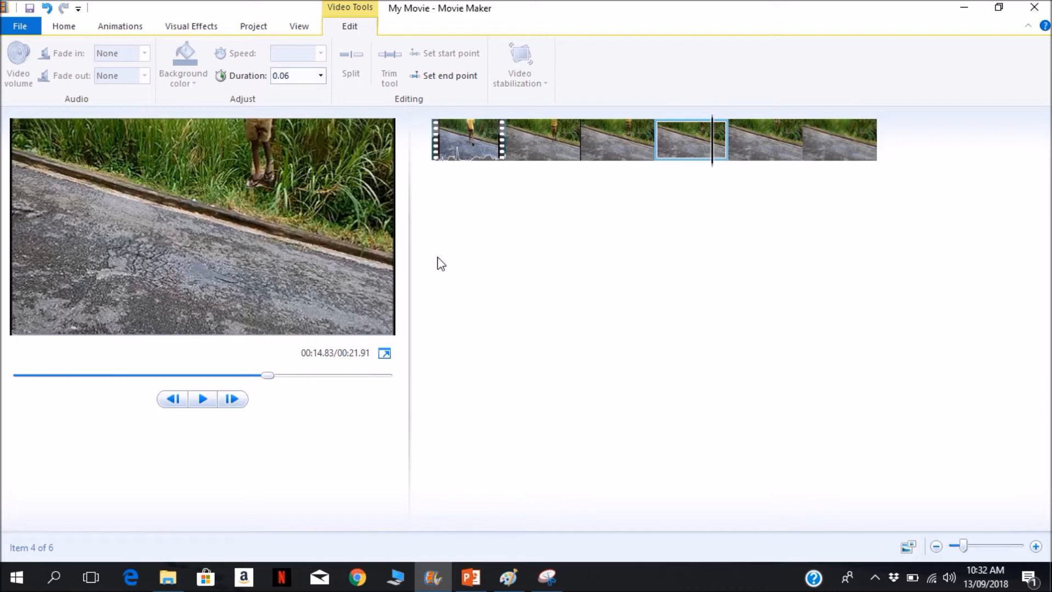
# Return to the video clip and play the movie again to review the finished flying effect.
pyautogui.click(489, 137)
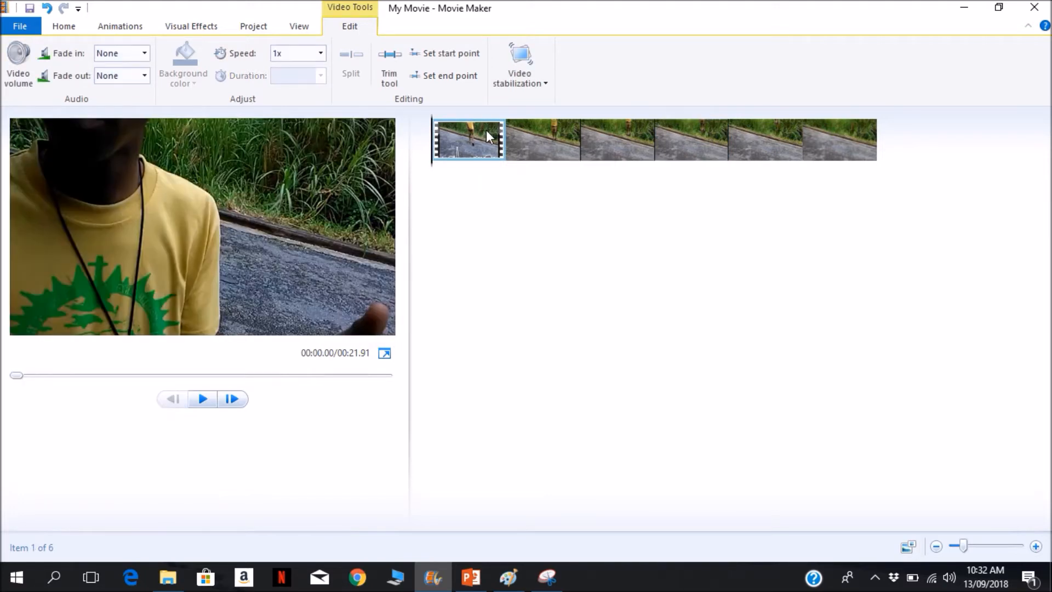
pyautogui.press('space')
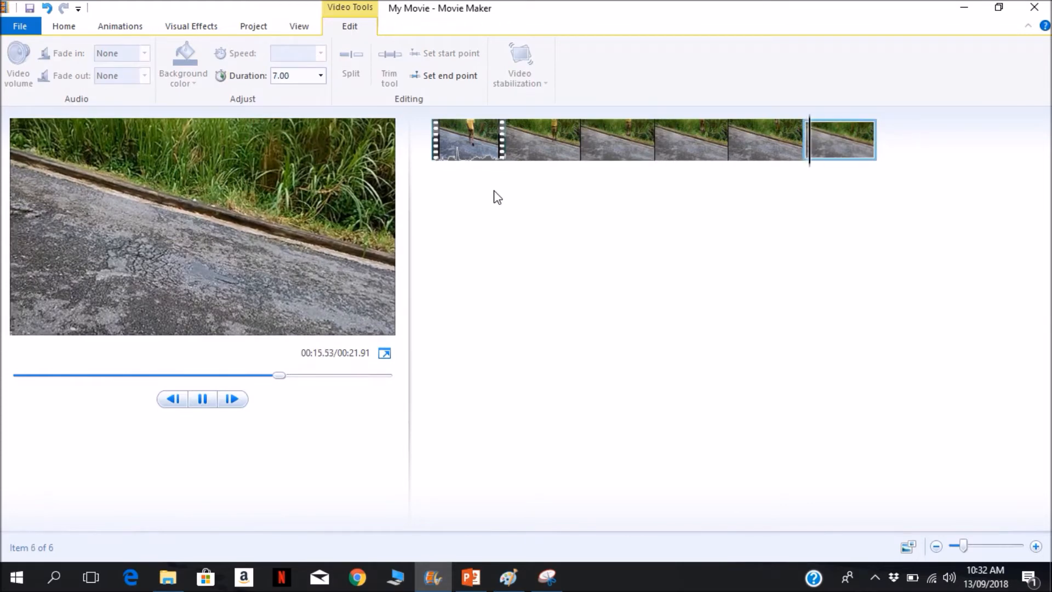
pyautogui.click(489, 136)
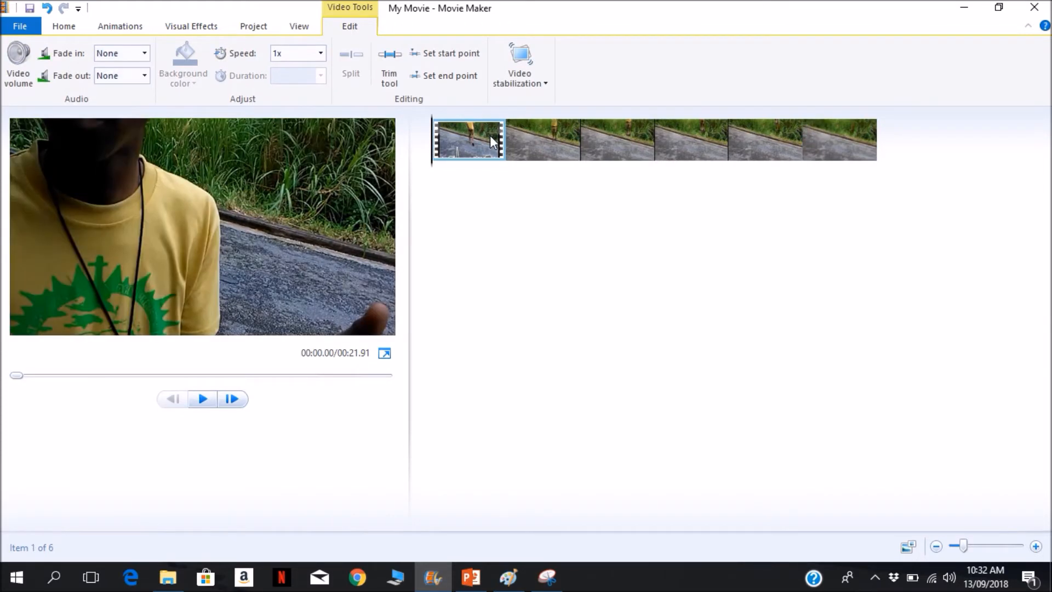